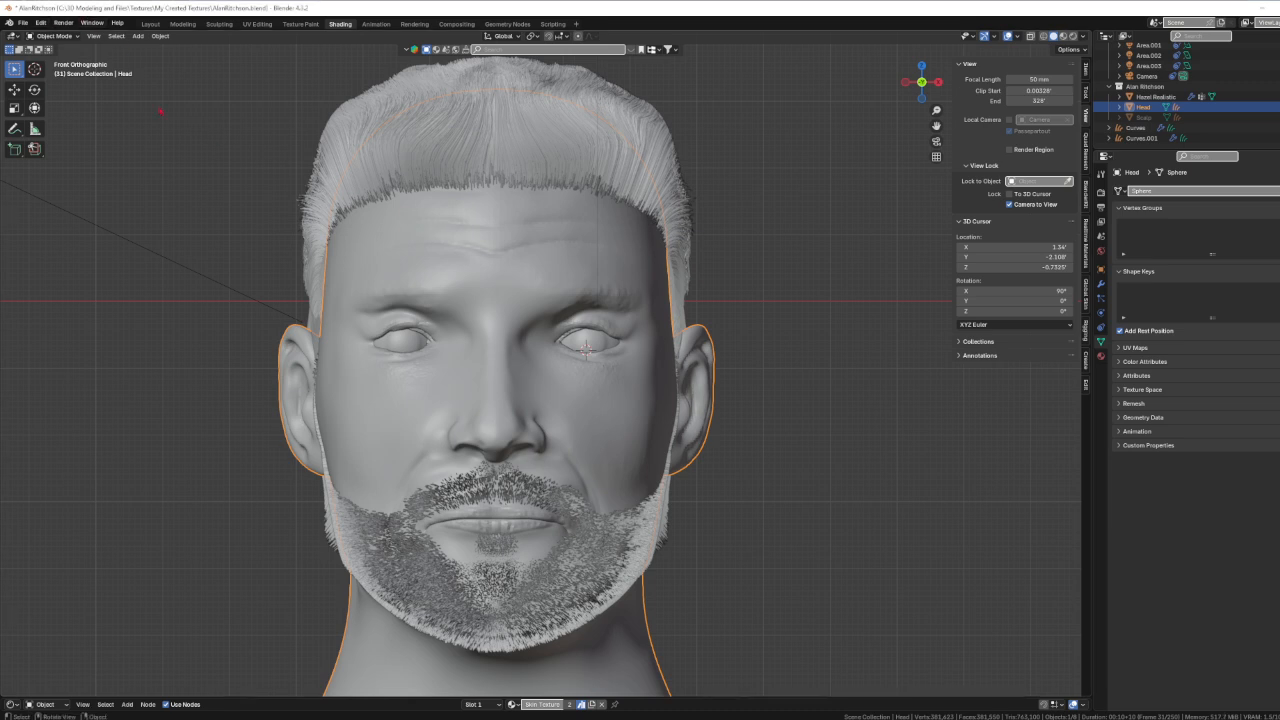
{"action": "left_click", "coordinate": [55, 35]}
{"action": "left_click", "coordinate": [55, 71]}
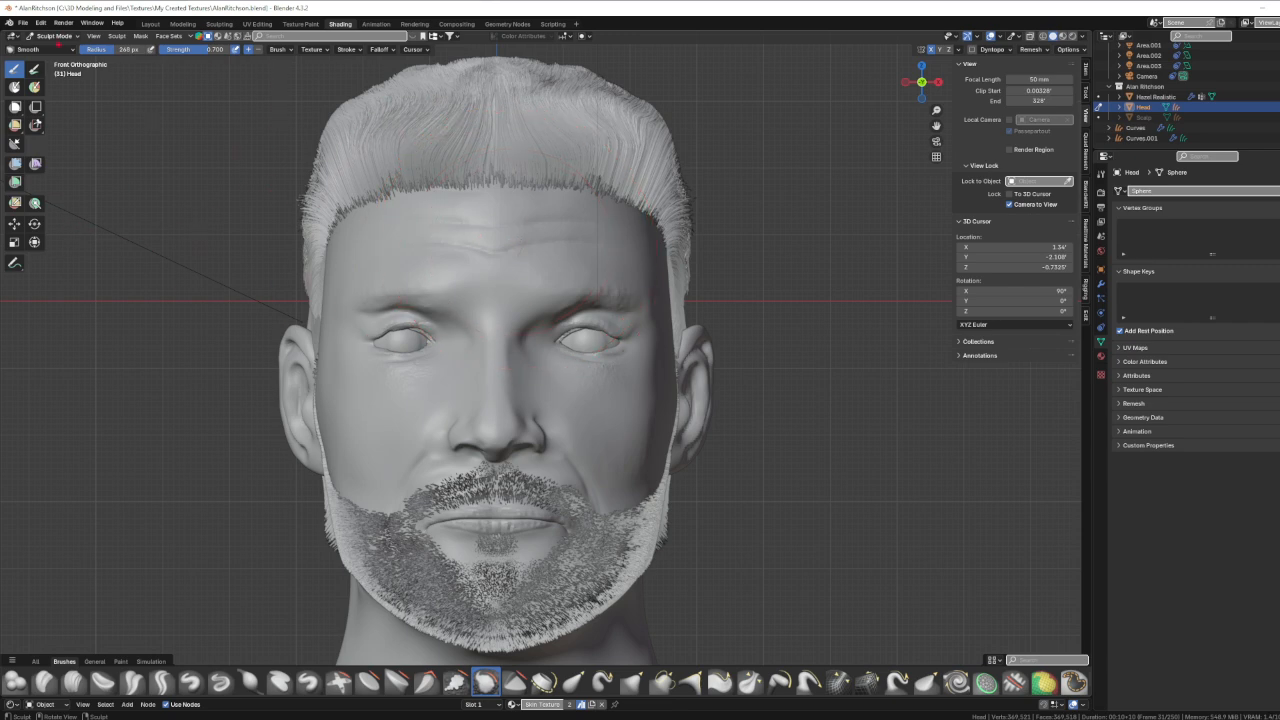
{"action": "left_click", "coordinate": [58, 42]}
{"action": "left_click", "coordinate": [59, 53]}
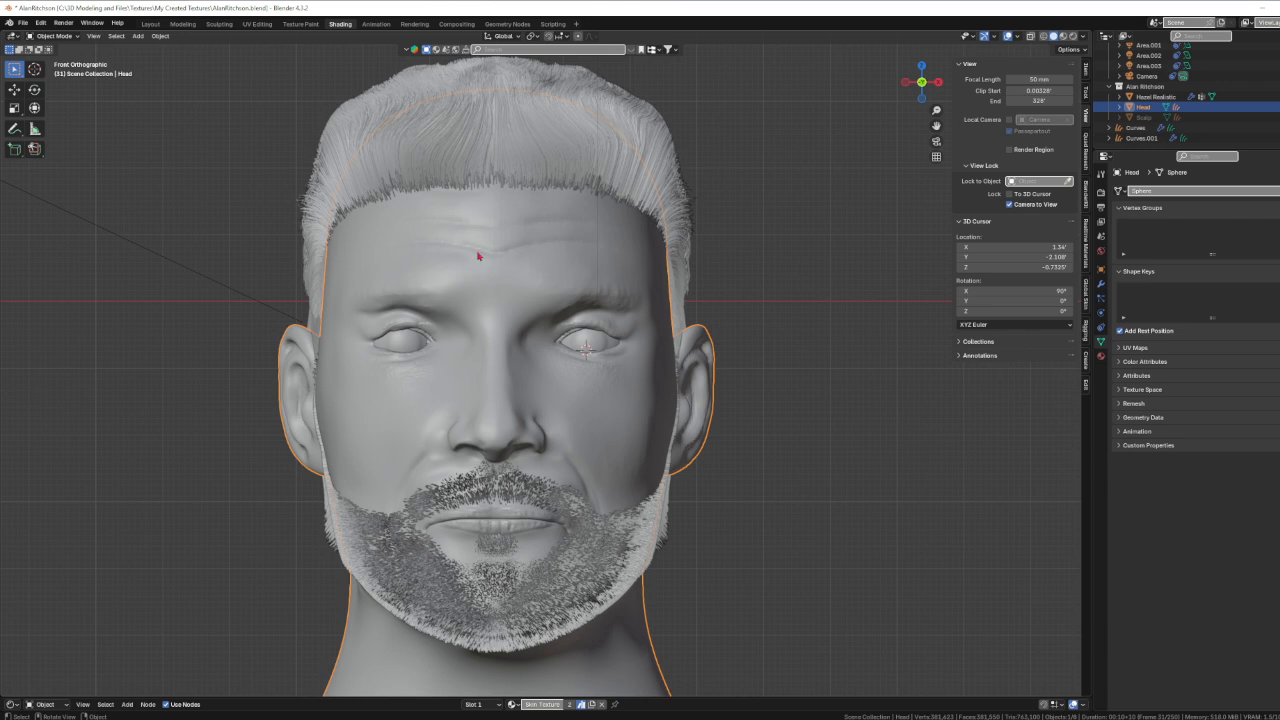
{"action": "key", "text": "shift+a"}
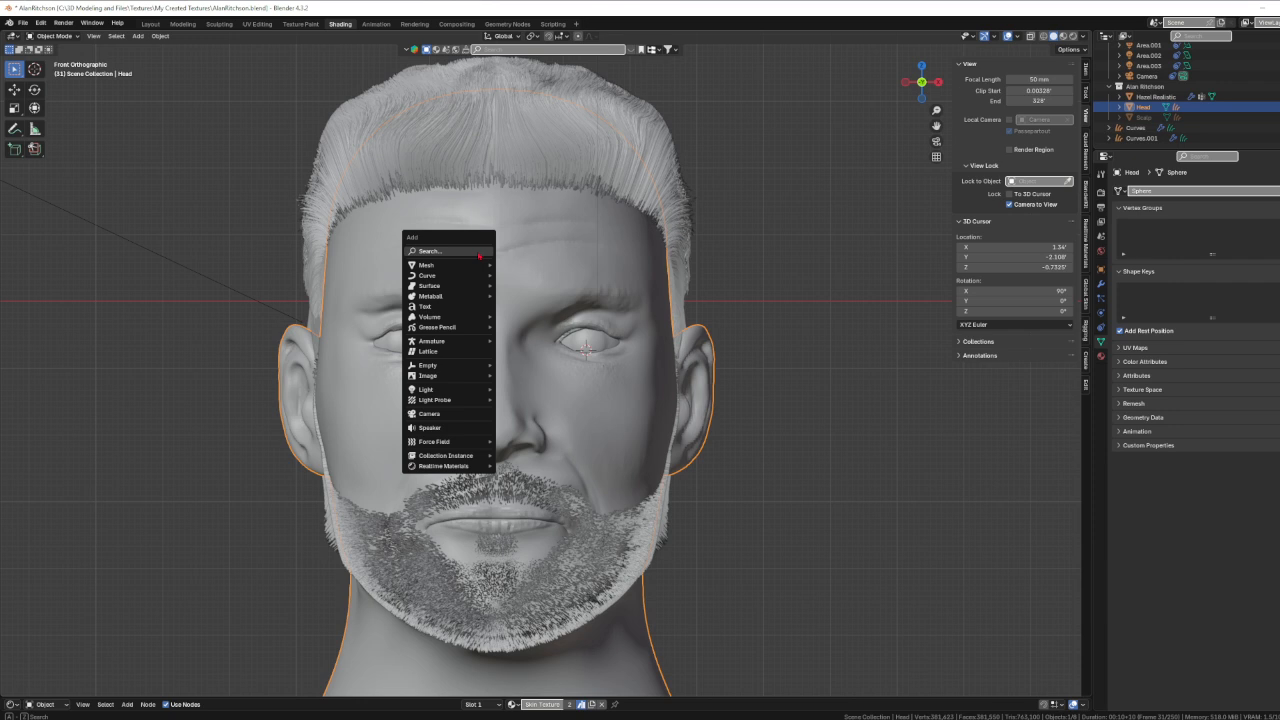
{"action": "mouse_move", "coordinate": [450, 278]}
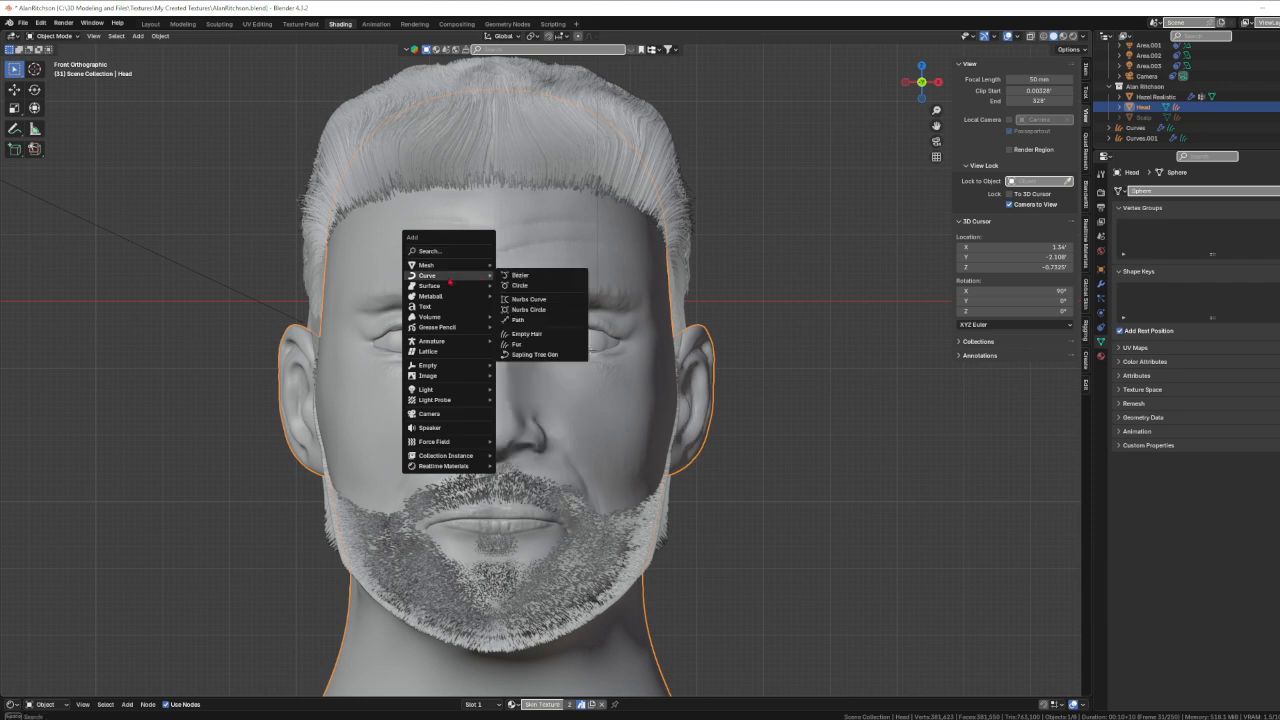
{"action": "left_click", "coordinate": [526, 334]}
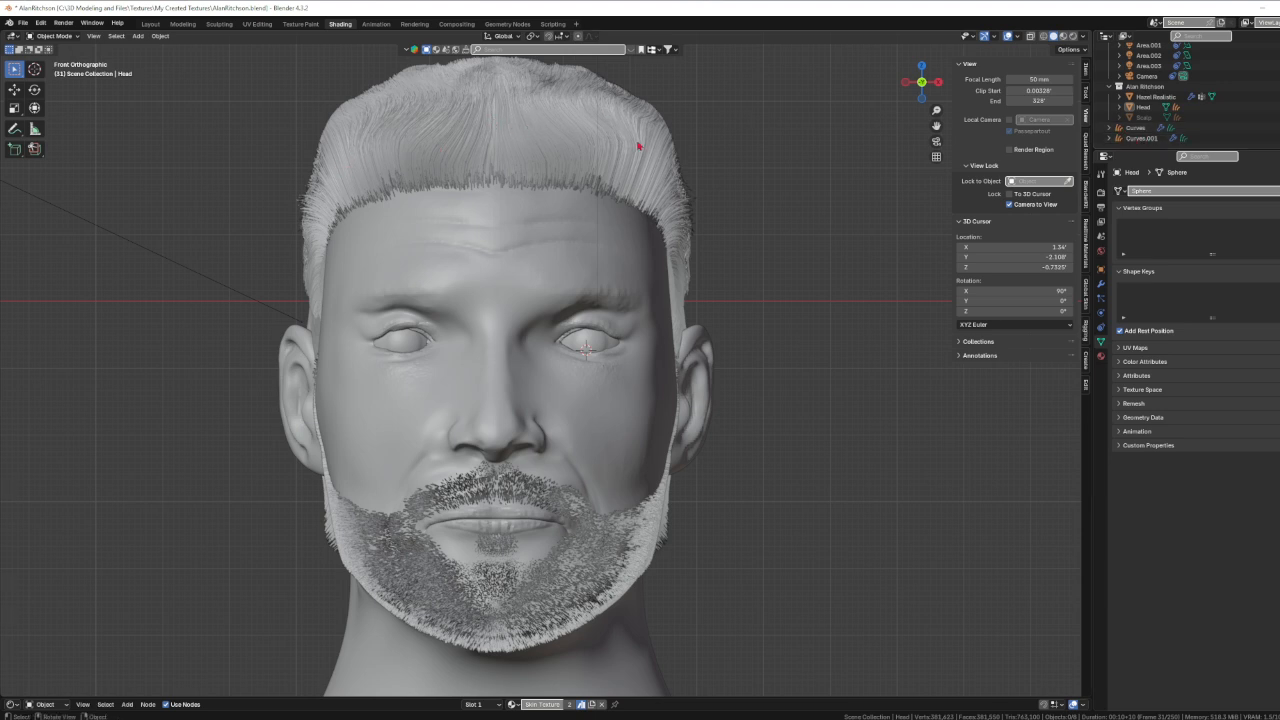
- Select the beard hair object Curves.001 and switch it to Sculpt Mode
{"action": "left_click", "coordinate": [1138, 139]}
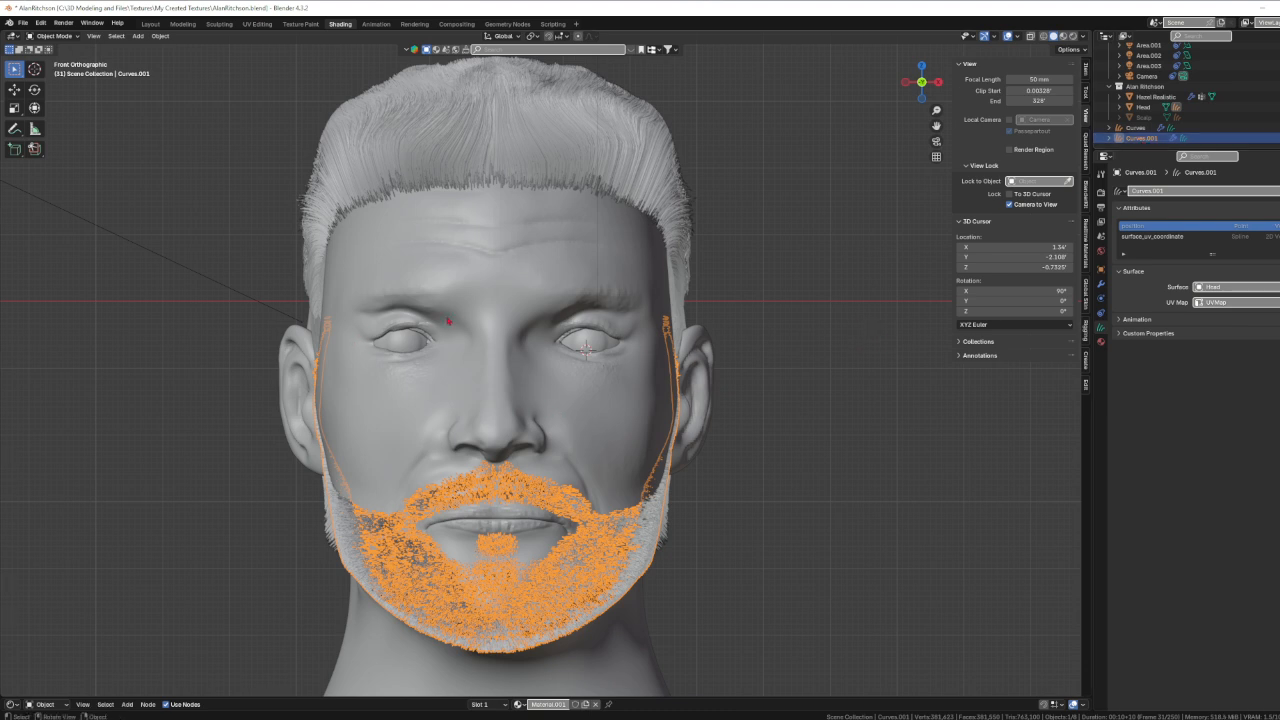
{"action": "left_click", "coordinate": [756, 384]}
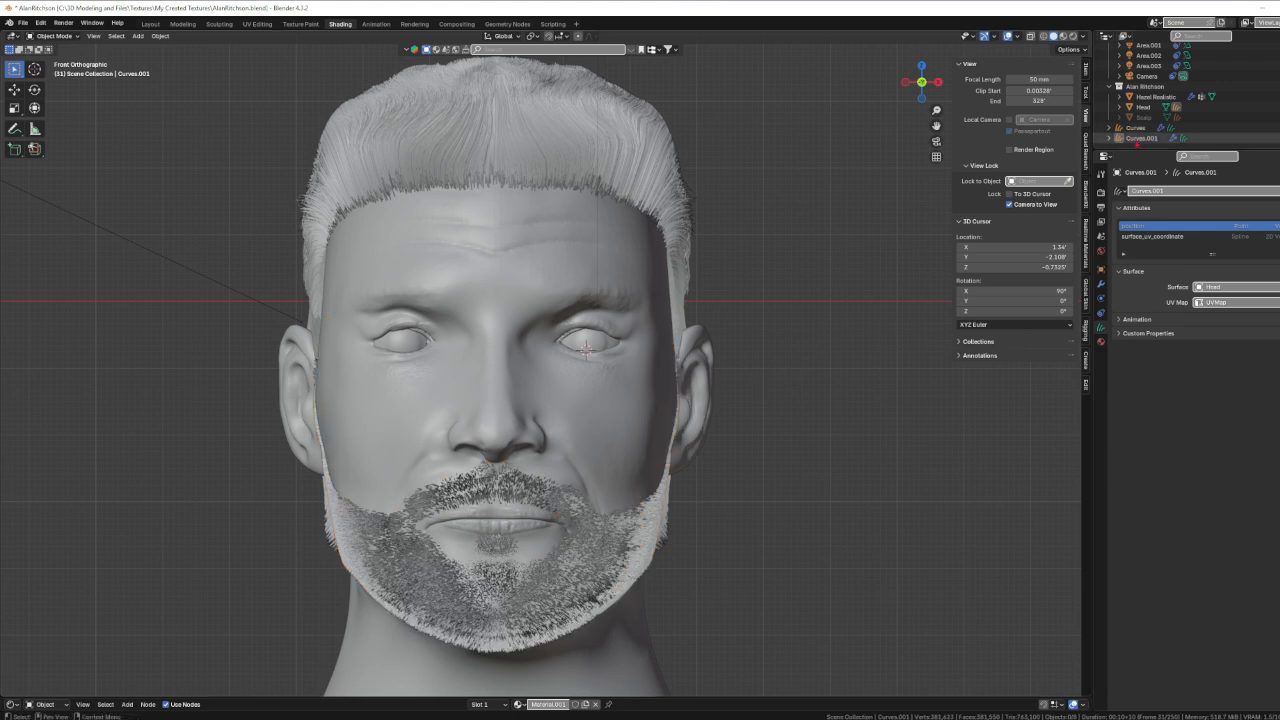
{"action": "left_click", "coordinate": [1140, 139]}
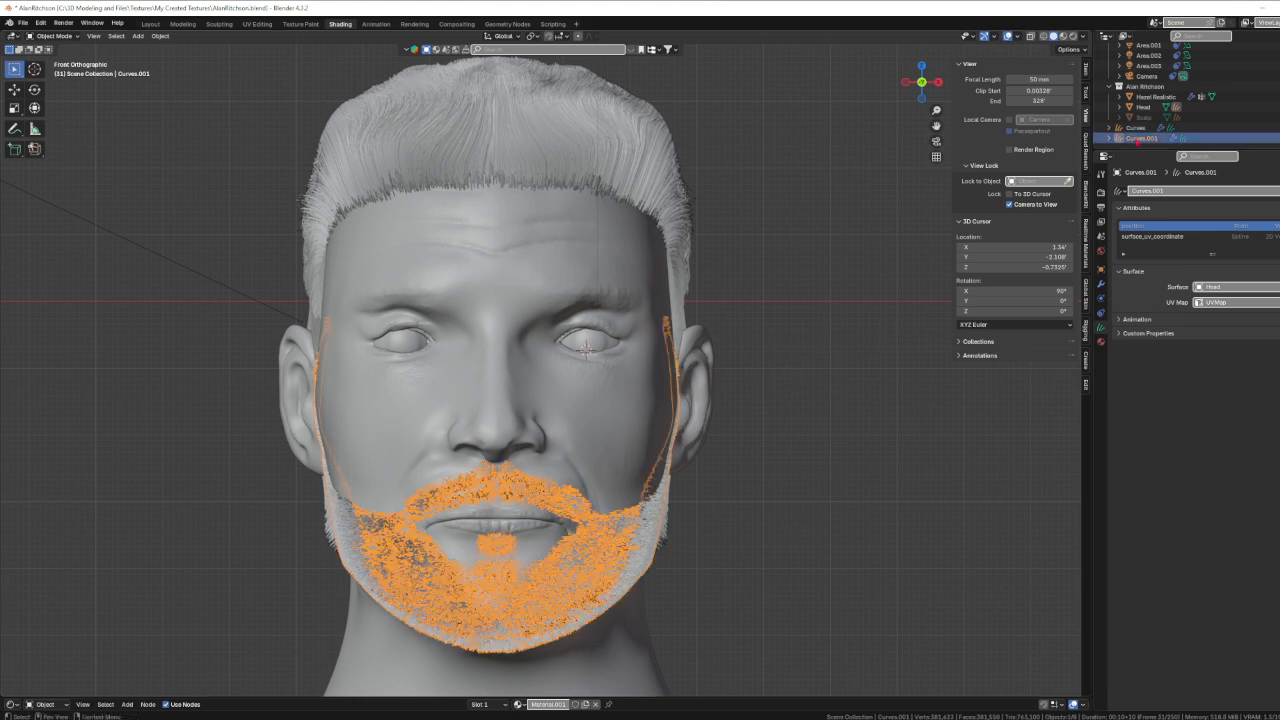
{"action": "left_click", "coordinate": [68, 37]}
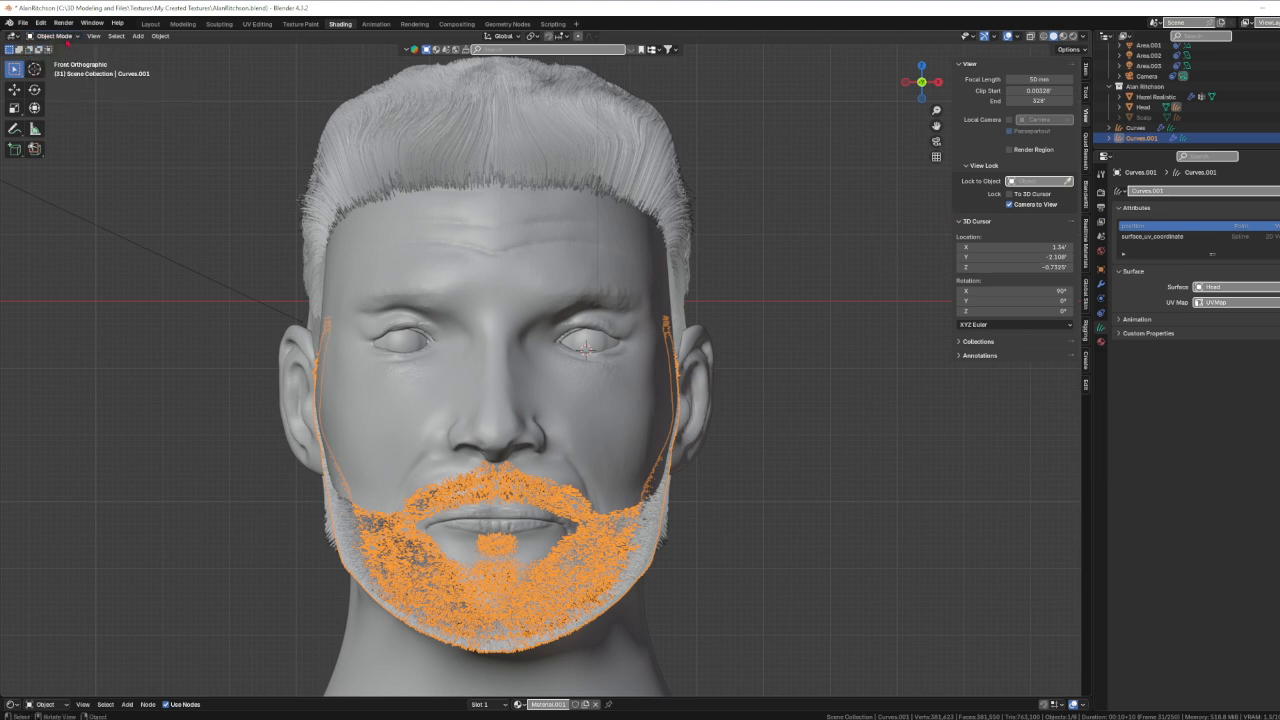
{"action": "left_click", "coordinate": [69, 40]}
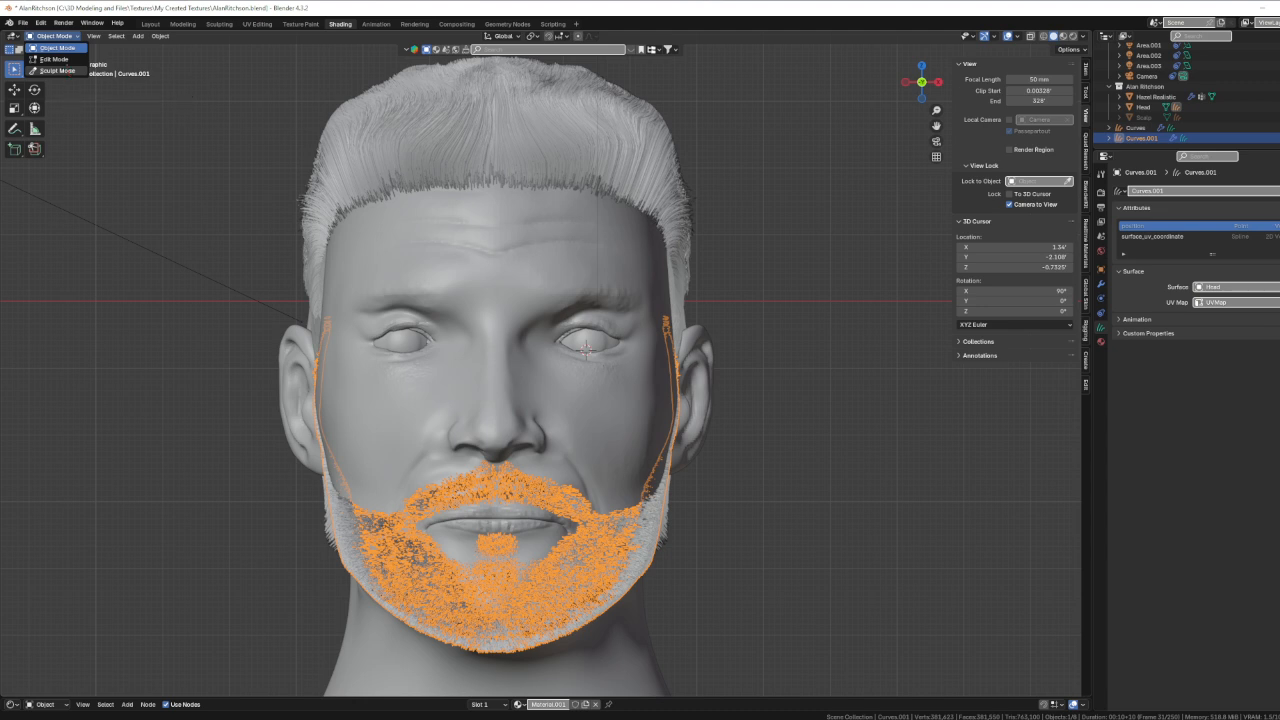
{"action": "left_click", "coordinate": [57, 71]}
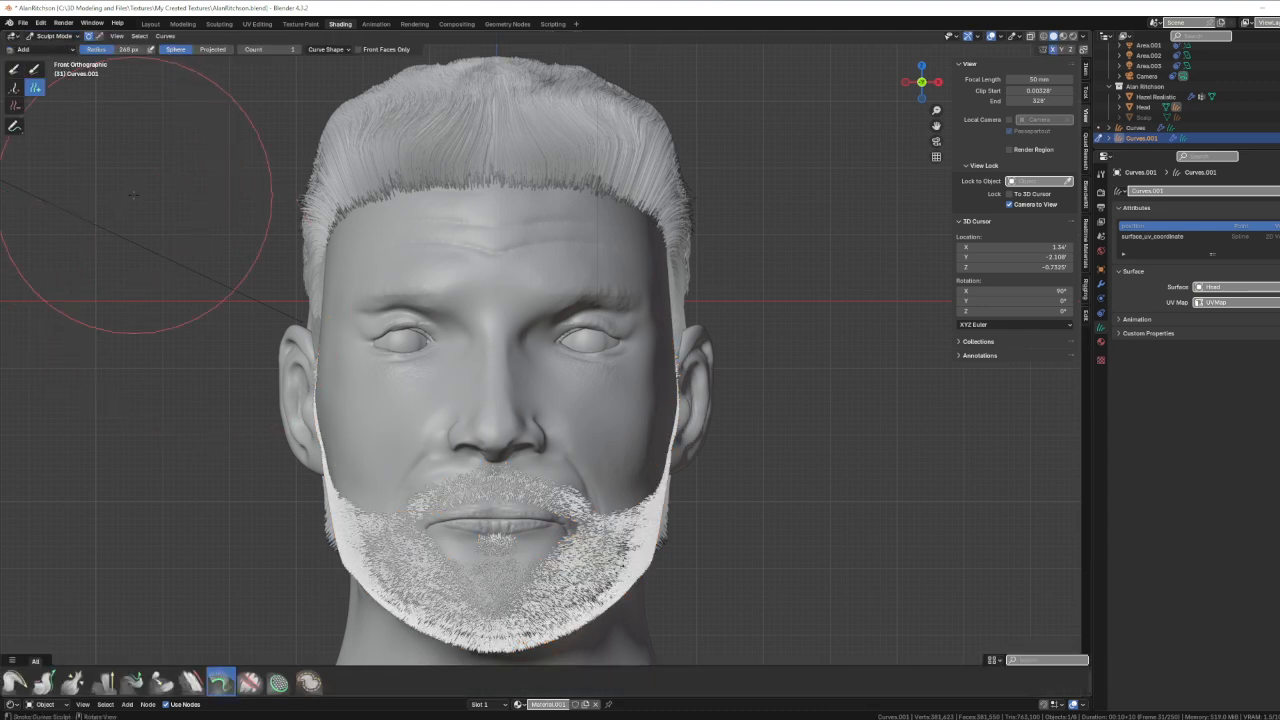
- Reduce the hair sculpting brush radius to 64 px
{"action": "key", "text": "f"}
{"action": "left_click", "coordinate": [90, 134]}
{"action": "key", "text": "bracketleft"}
{"action": "key", "text": "bracketleft"}
- Try painting a partial curve selection over the sides of the beard with the Select brush, and reselect all curves
{"action": "left_click", "coordinate": [35, 69]}
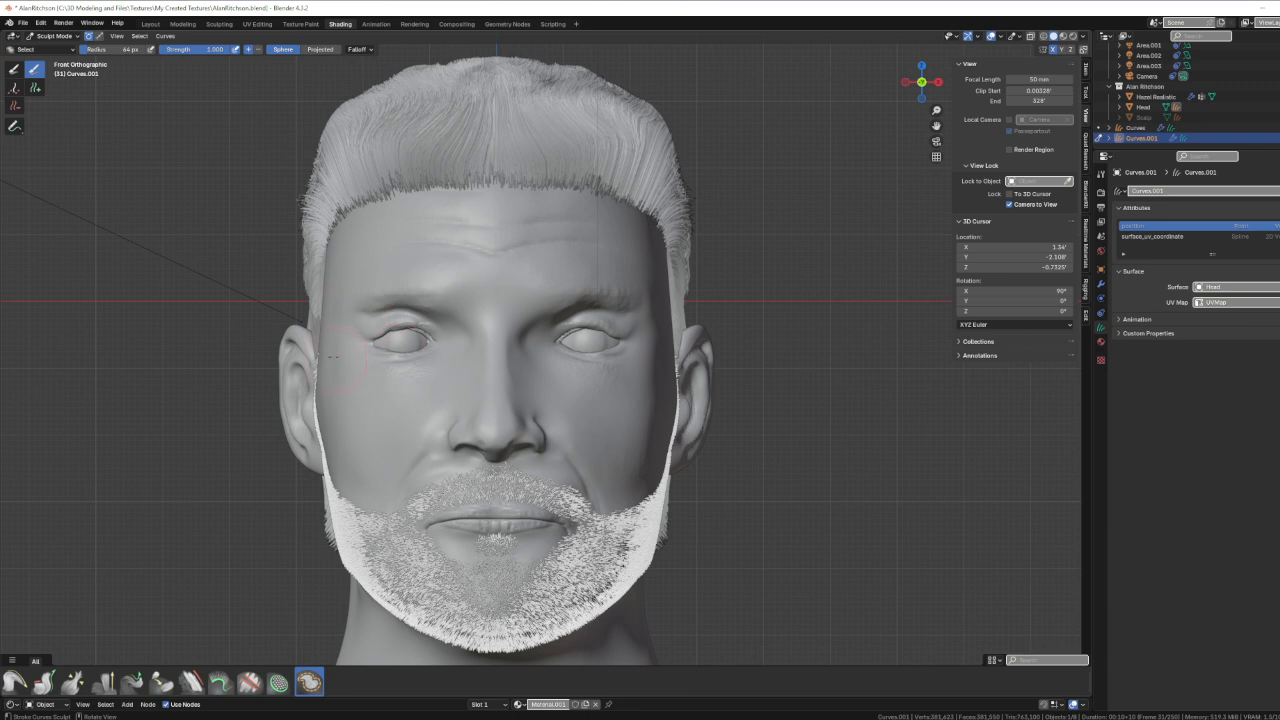
{"action": "key", "text": "alt+a"}
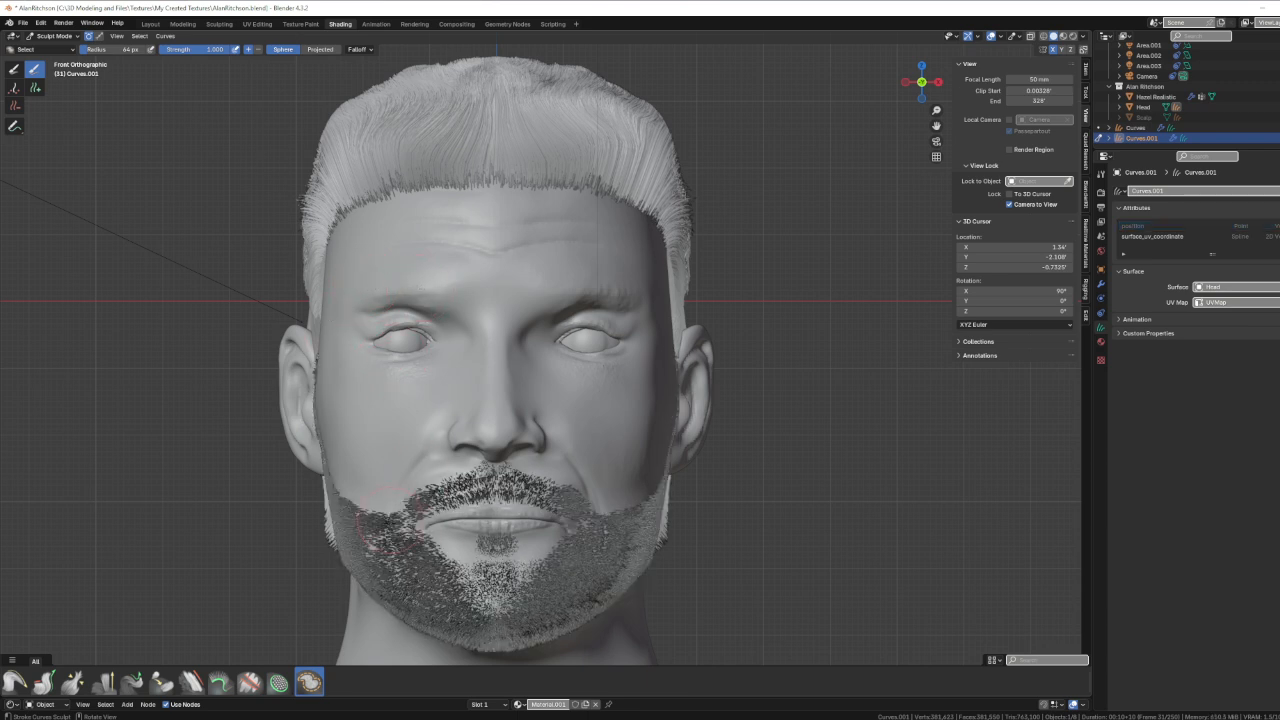
{"action": "mouse_move", "coordinate": [385, 520]}
{"action": "left_mouse_down"}
{"action": "mouse_move", "coordinate": [395, 565]}
{"action": "mouse_move", "coordinate": [415, 545]}
{"action": "mouse_move", "coordinate": [430, 610]}
{"action": "mouse_move", "coordinate": [420, 570]}
{"action": "mouse_move", "coordinate": [478, 575]}
{"action": "left_mouse_up"}
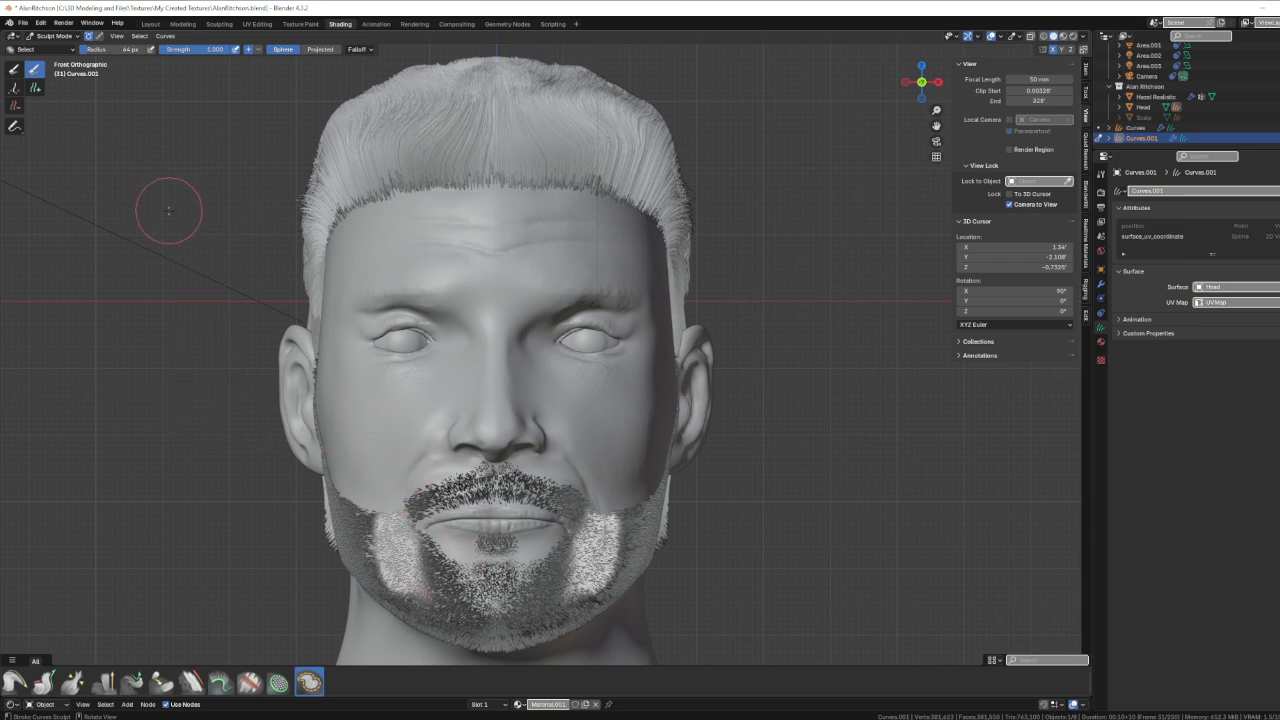
{"action": "key", "text": "a"}
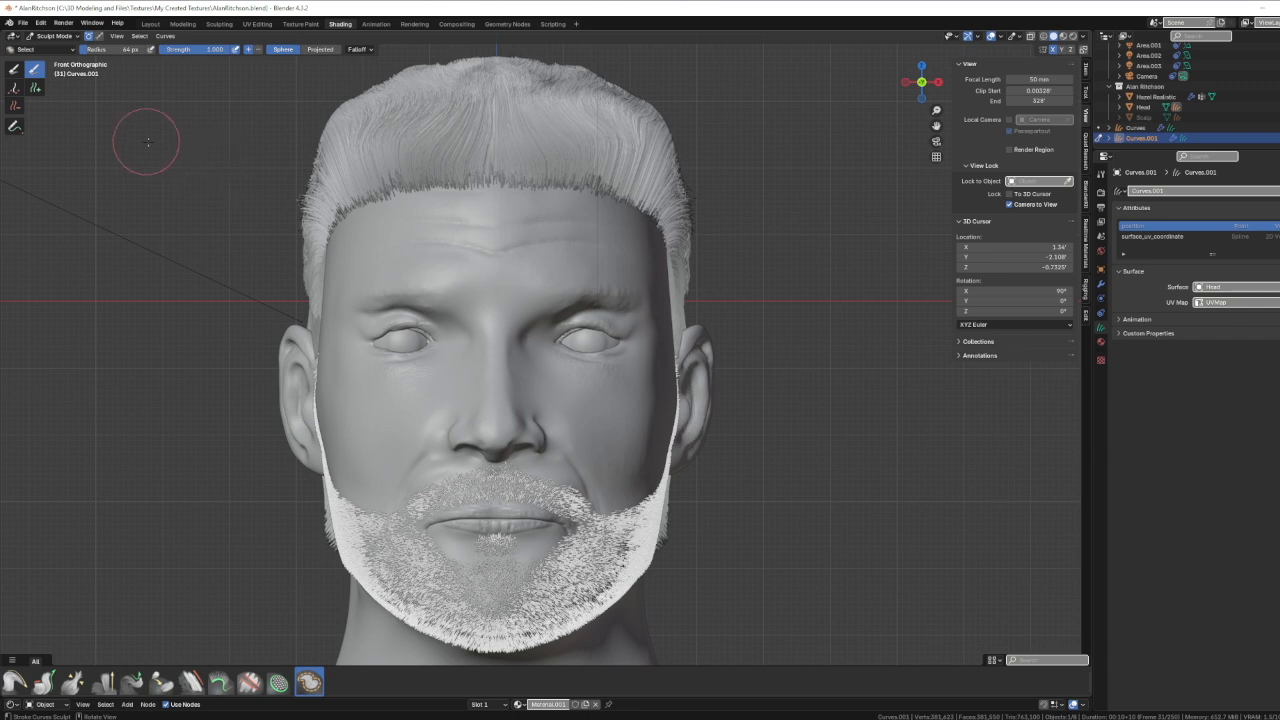
- Switch to the Add brush and set its count to 10 curves
{"action": "left_click", "coordinate": [35, 87]}
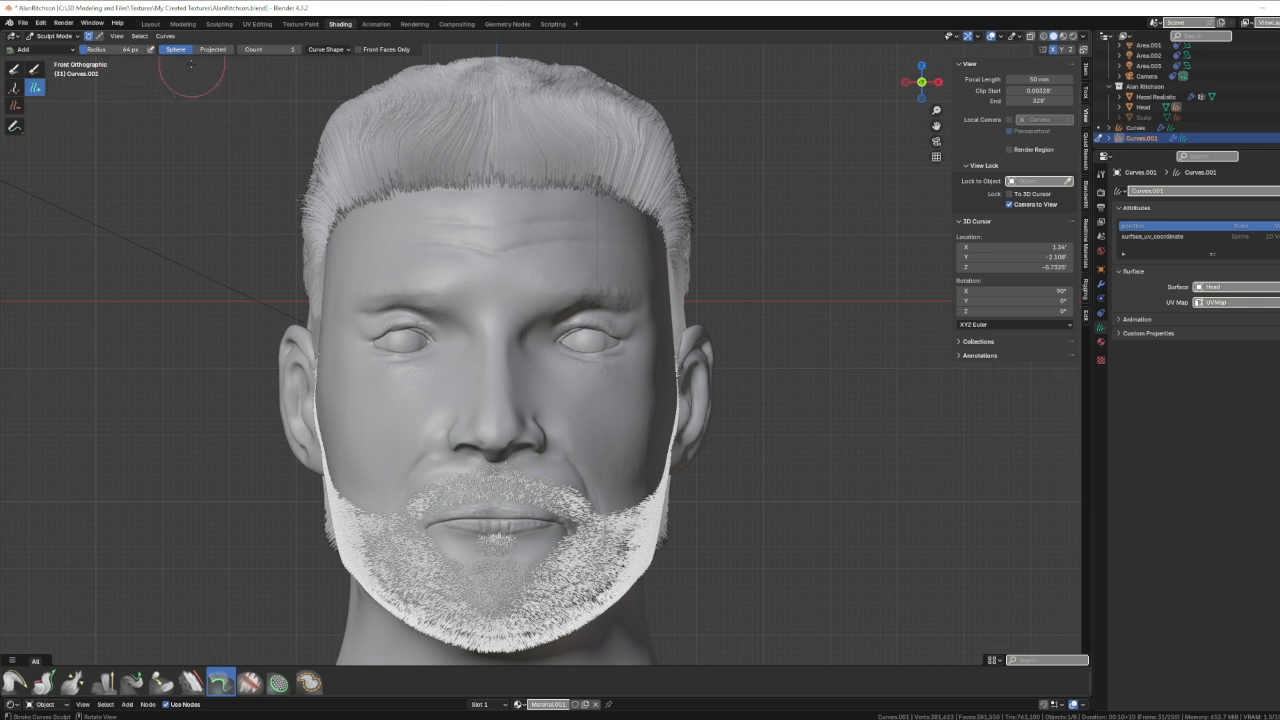
{"action": "left_click", "coordinate": [265, 49]}
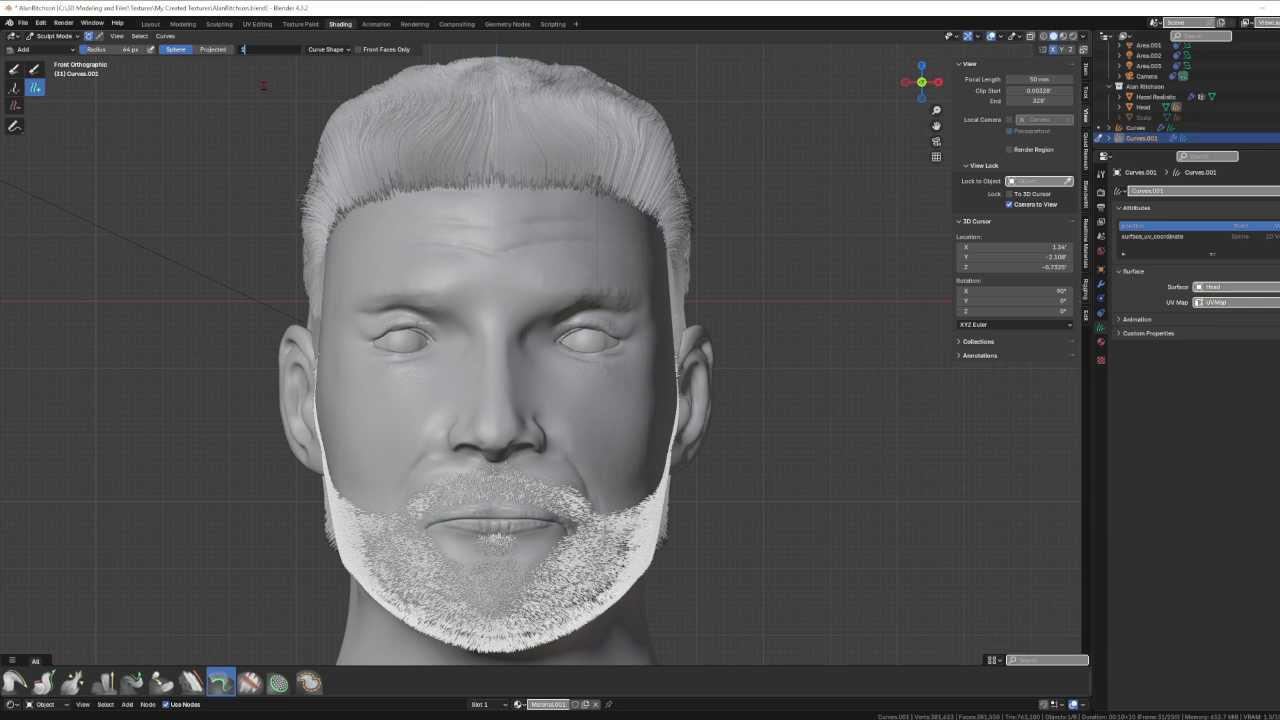
{"action": "type", "text": "0"}
{"action": "key", "text": "Return"}
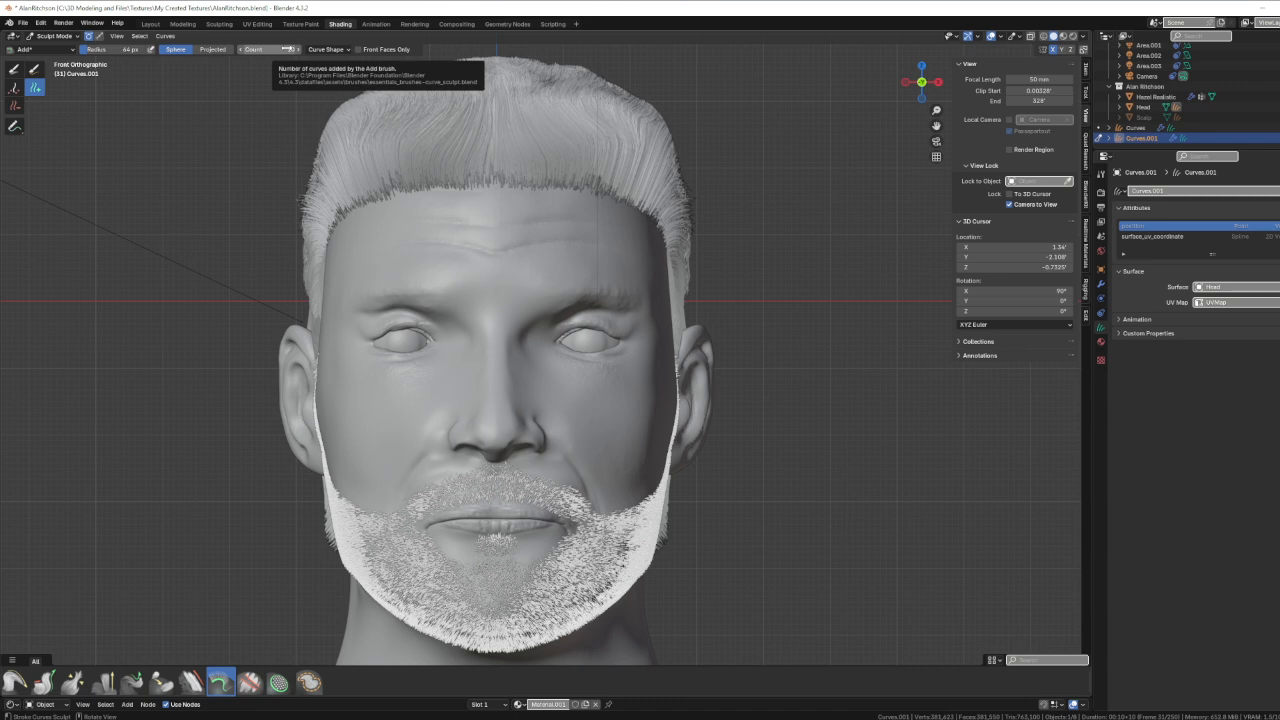
- Set the Add brush's curve shape length to 0.08'
{"action": "left_click", "coordinate": [342, 50]}
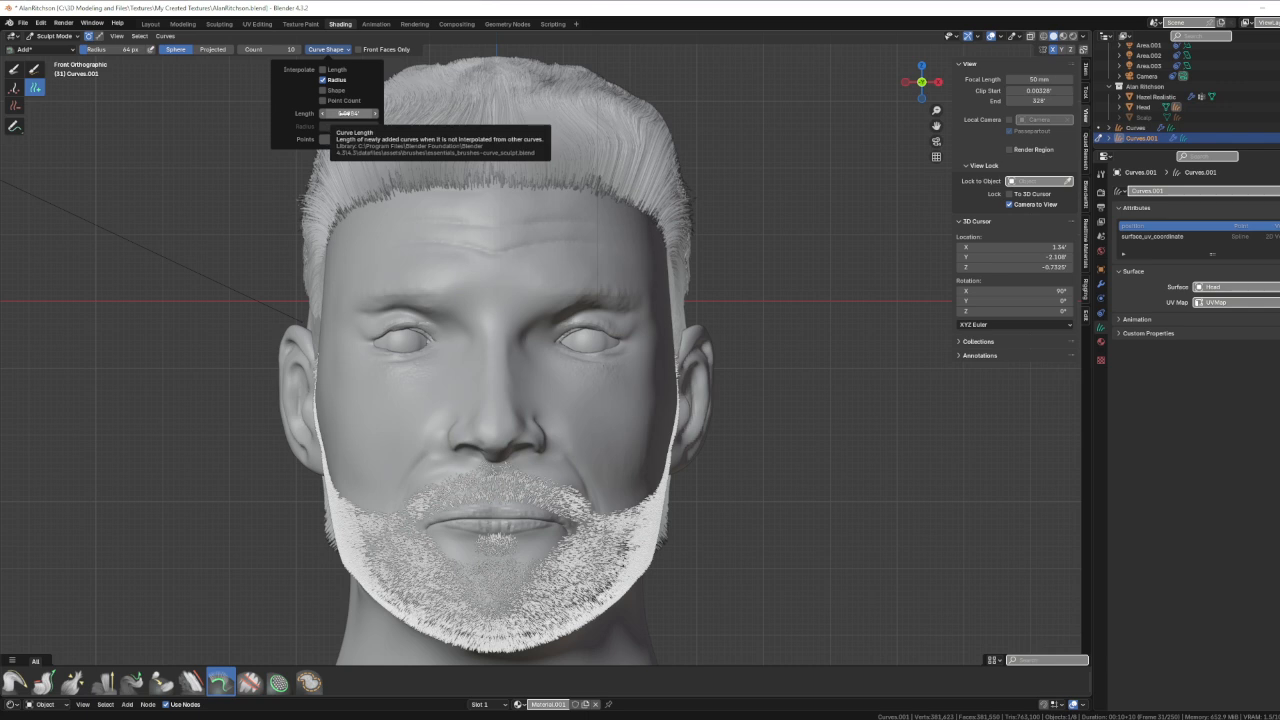
{"action": "left_click", "coordinate": [341, 113]}
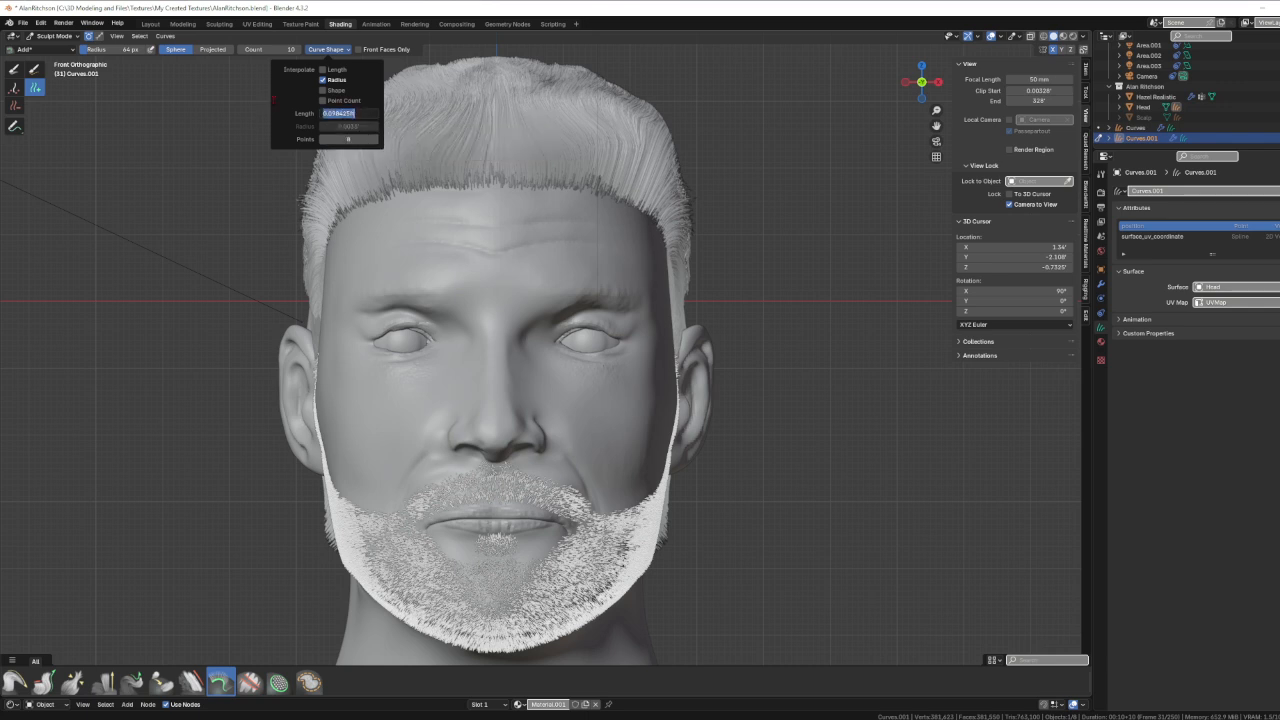
{"action": "key", "text": "BackSpace"}
{"action": "type", "text": ".08"}
{"action": "key", "text": "Return"}
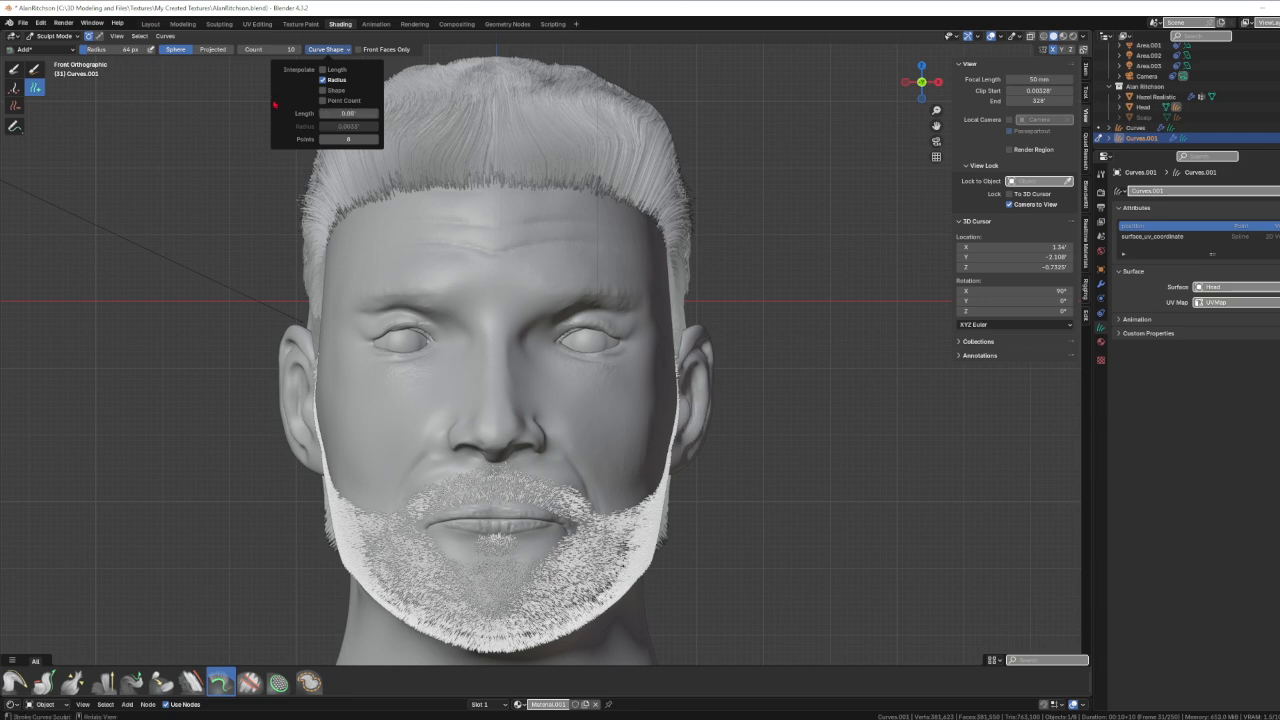
- Paint mirrored eyebrow hairs along the brow ridges from the inner brow to the outer ends, filling them densely
{"action": "scroll", "coordinate": [450, 310], "scroll_direction": "up", "scroll_amount": 6}
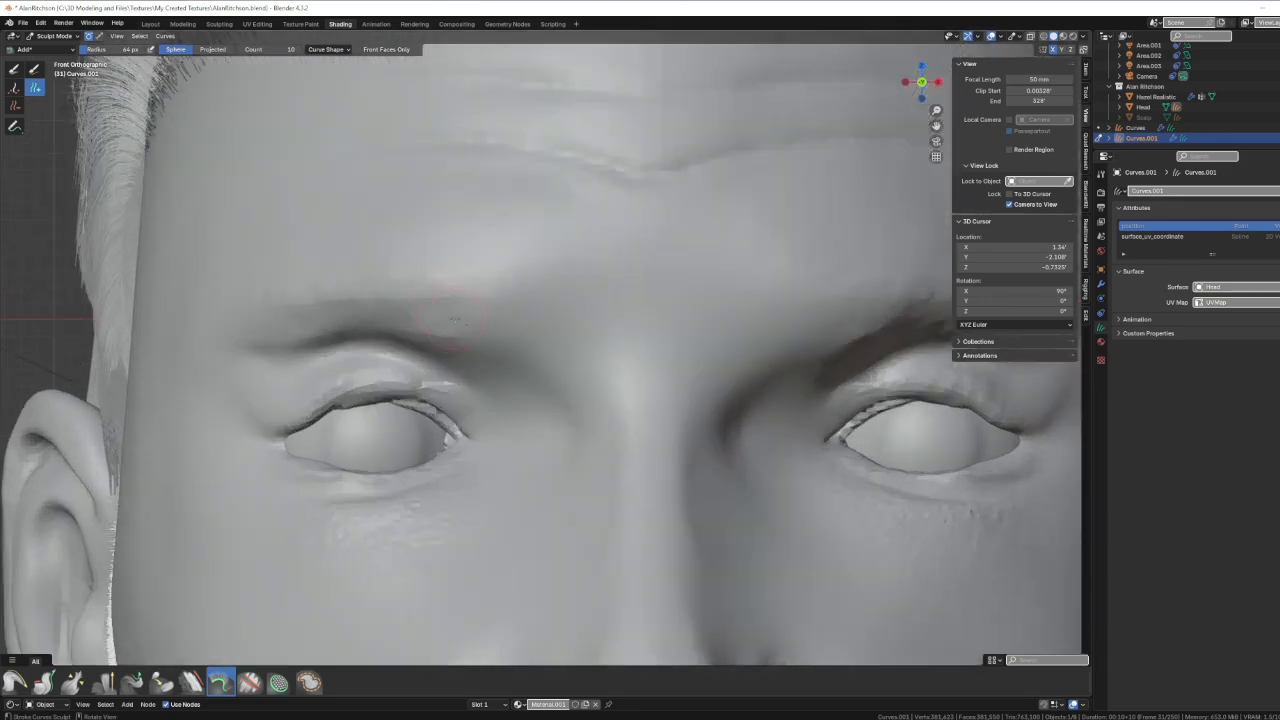
{"action": "scroll", "coordinate": [488, 338], "scroll_direction": "up", "scroll_amount": 2}
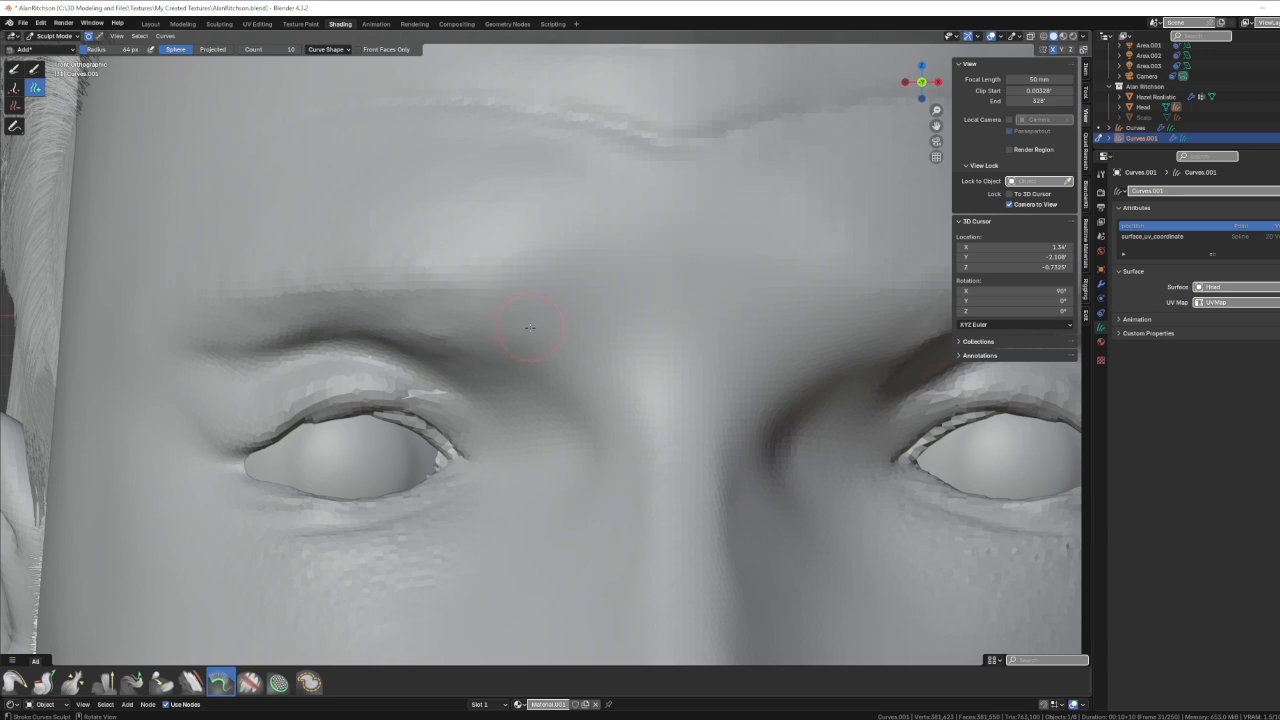
{"action": "left_click", "coordinate": [524, 328]}
{"action": "left_click_drag", "start_coordinate": [417, 276], "coordinate": [293, 288]}
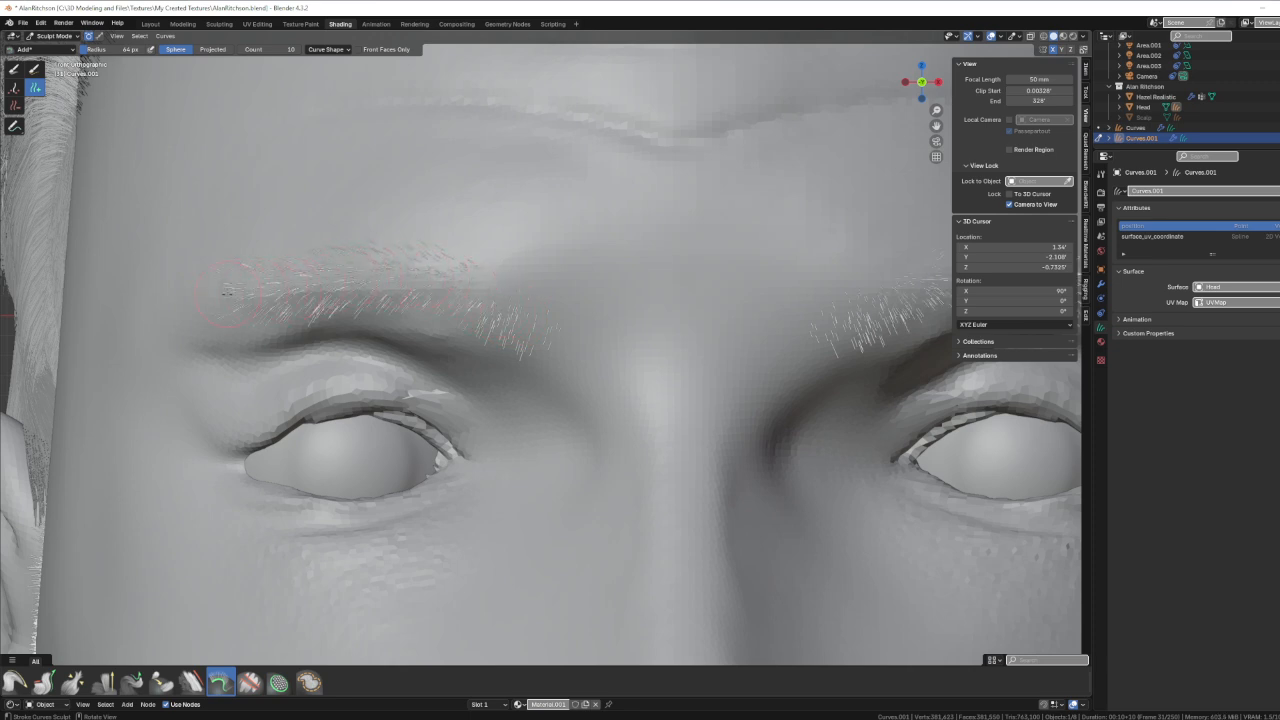
{"action": "mouse_move", "coordinate": [189, 313]}
{"action": "left_mouse_down"}
{"action": "mouse_move", "coordinate": [147, 348]}
{"action": "mouse_move", "coordinate": [282, 306]}
{"action": "left_mouse_up"}
{"action": "mouse_move", "coordinate": [322, 310]}
{"action": "left_mouse_down"}
{"action": "mouse_move", "coordinate": [440, 338]}
{"action": "mouse_move", "coordinate": [492, 313]}
{"action": "mouse_move", "coordinate": [190, 305]}
{"action": "mouse_move", "coordinate": [130, 374]}
{"action": "left_mouse_up"}
{"action": "scroll", "coordinate": [560, 411], "scroll_direction": "down", "scroll_amount": 5}
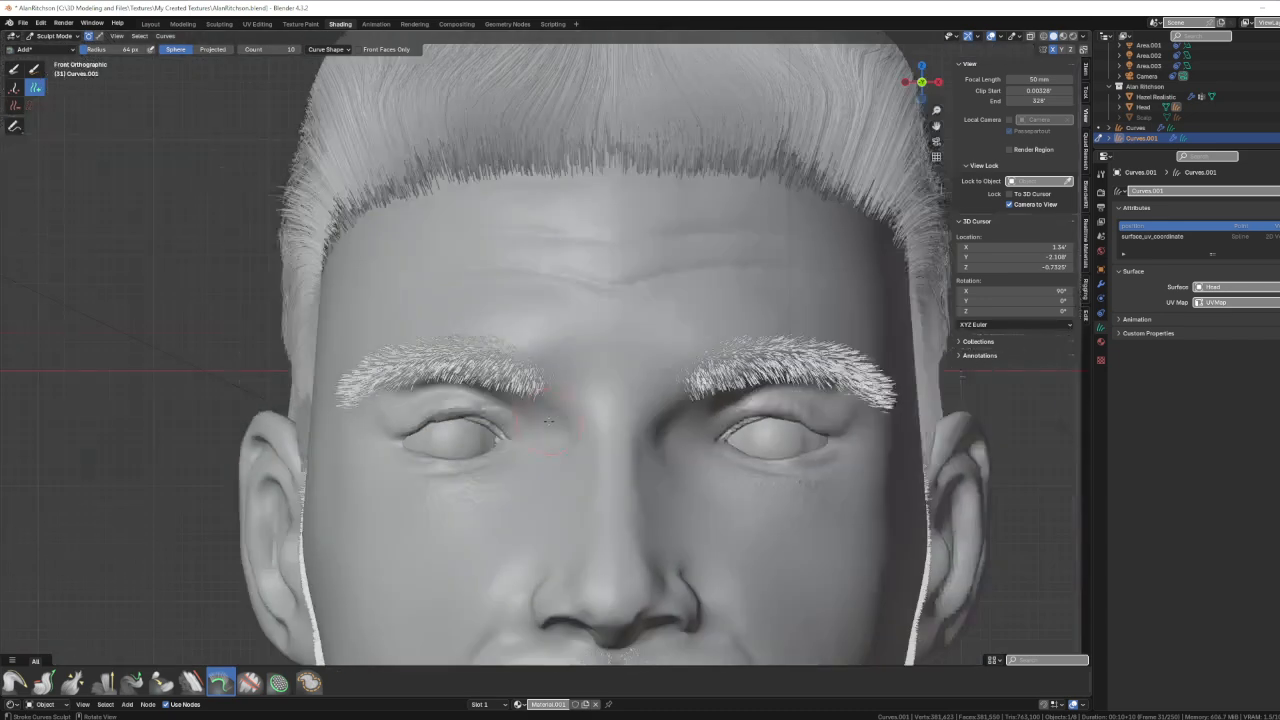
{"action": "middle_click_drag", "start_coordinate": [633, 470], "coordinate": [476, 490]}
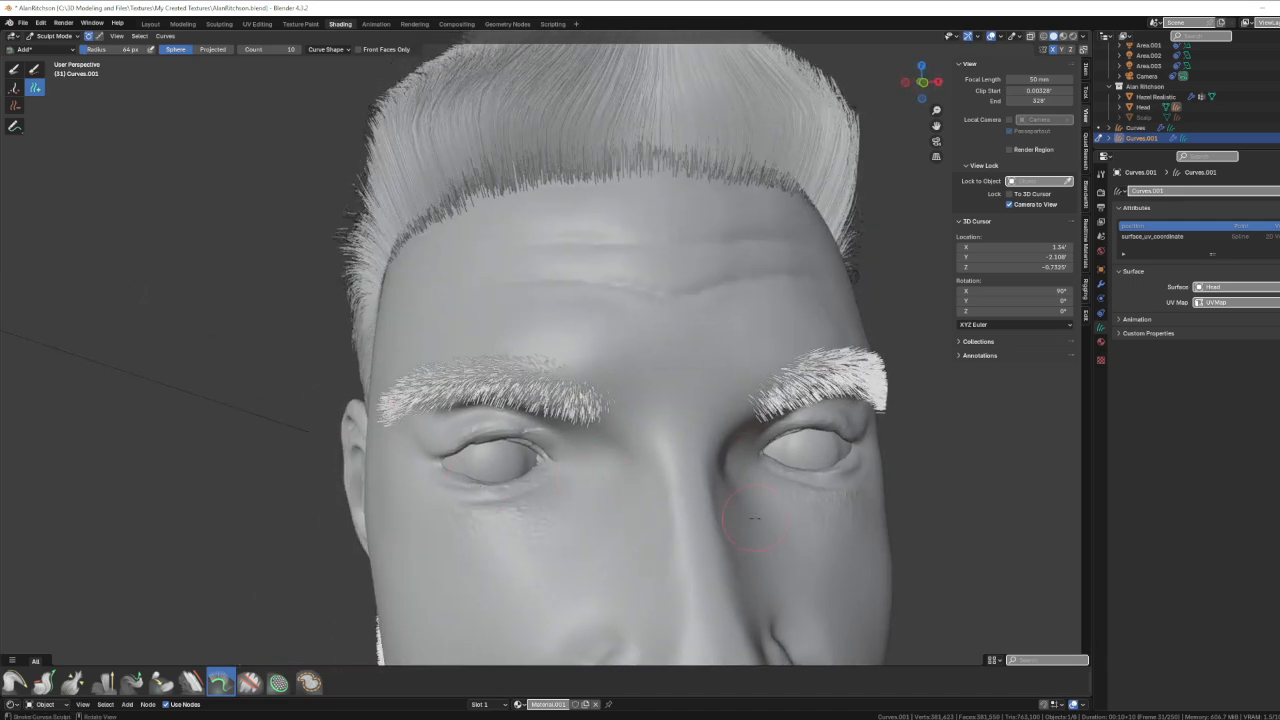
{"action": "middle_click_drag", "start_coordinate": [755, 518], "coordinate": [552, 425]}
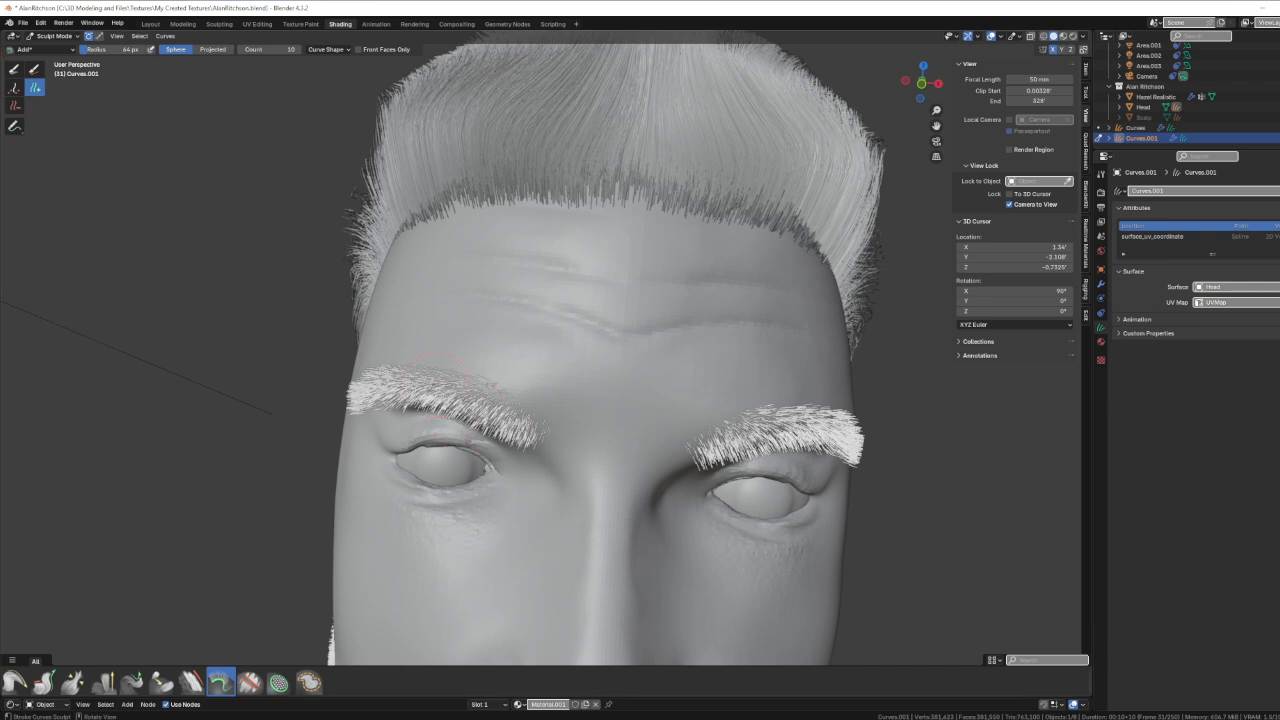
- Switch to the Comb brush and enlarge its radius to 84 px
{"action": "left_click", "coordinate": [54, 49]}
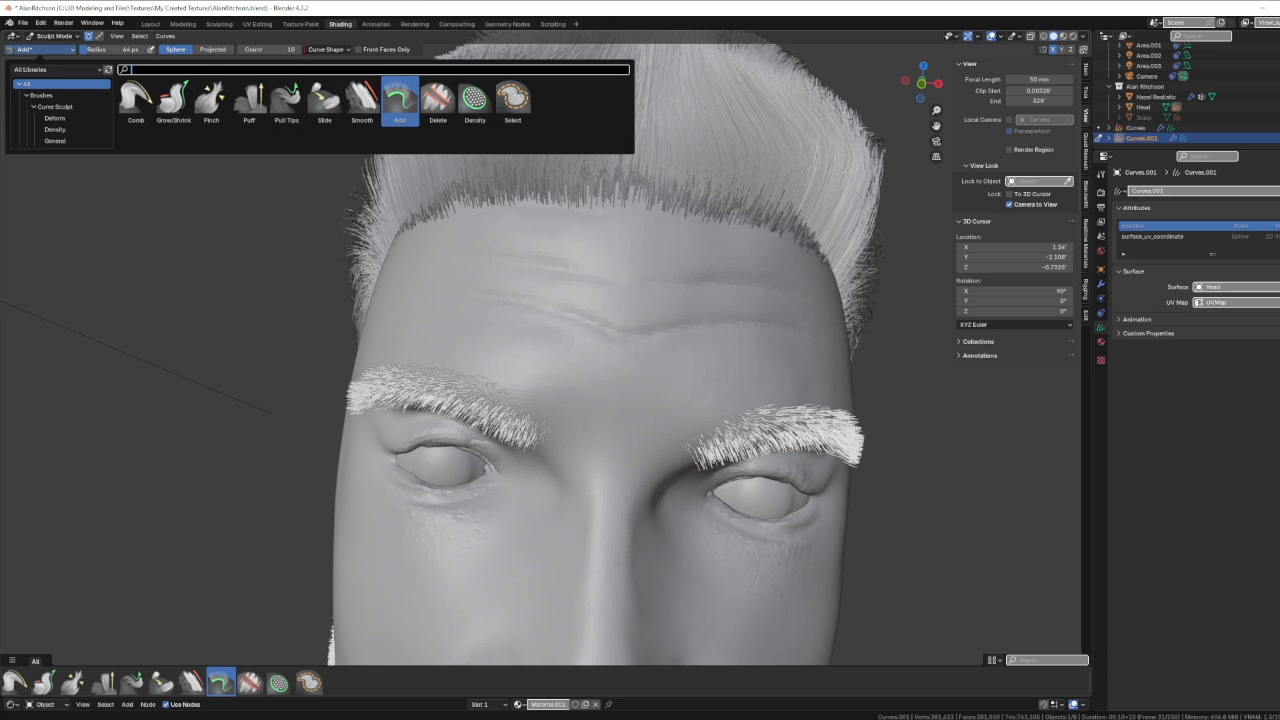
{"action": "left_click", "coordinate": [326, 49]}
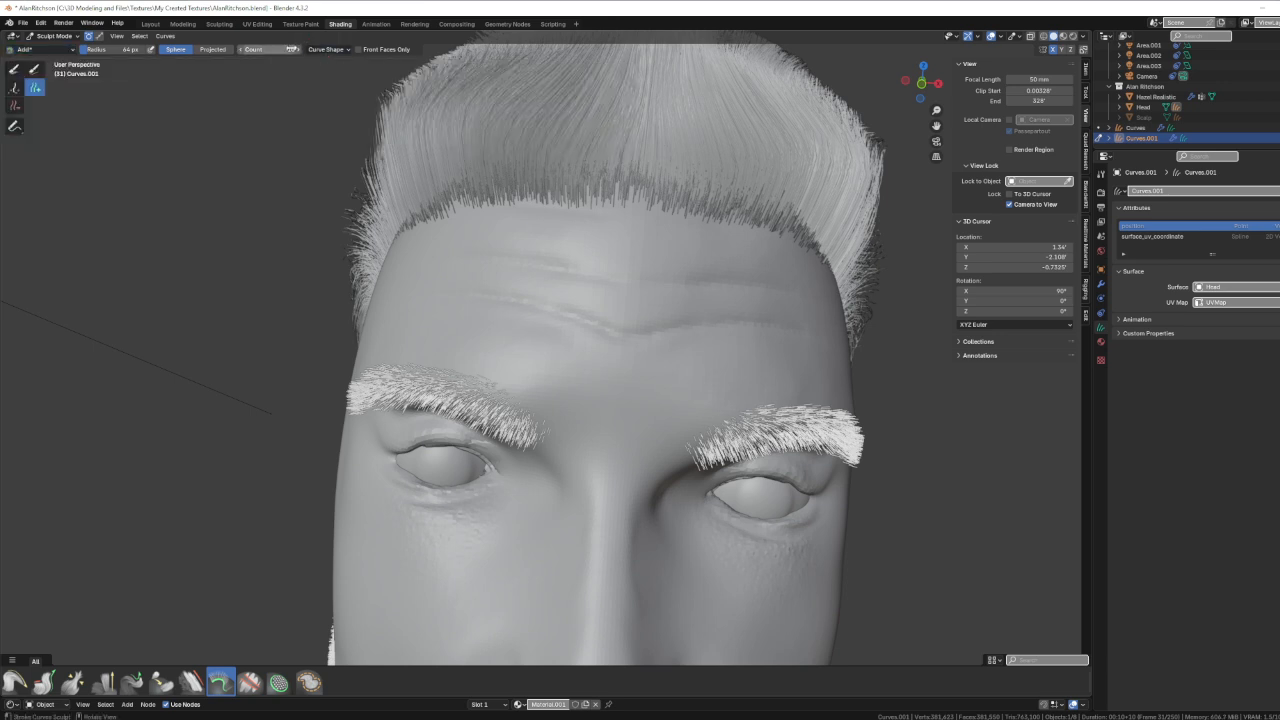
{"action": "left_click", "coordinate": [40, 49]}
{"action": "left_click", "coordinate": [40, 49]}
{"action": "left_click", "coordinate": [130, 101]}
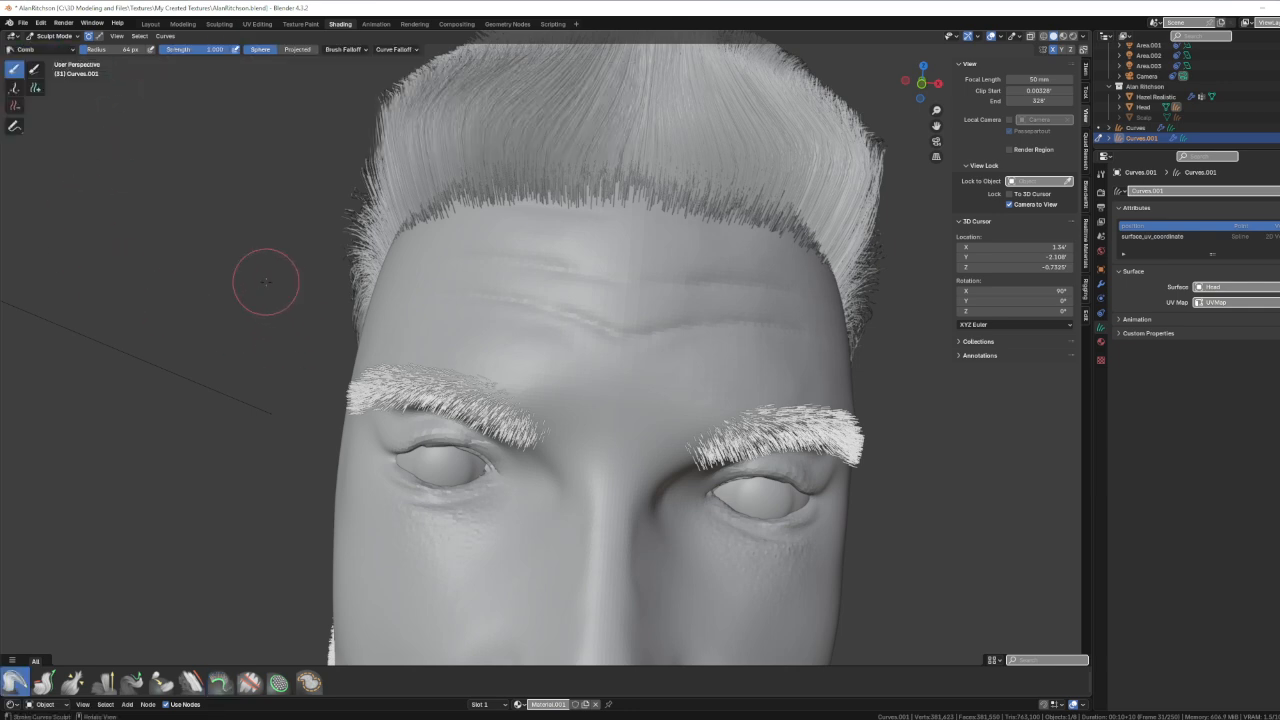
{"action": "key", "text": "bracketright"}
{"action": "key", "text": "bracketright"}
{"action": "key", "text": "bracketright"}
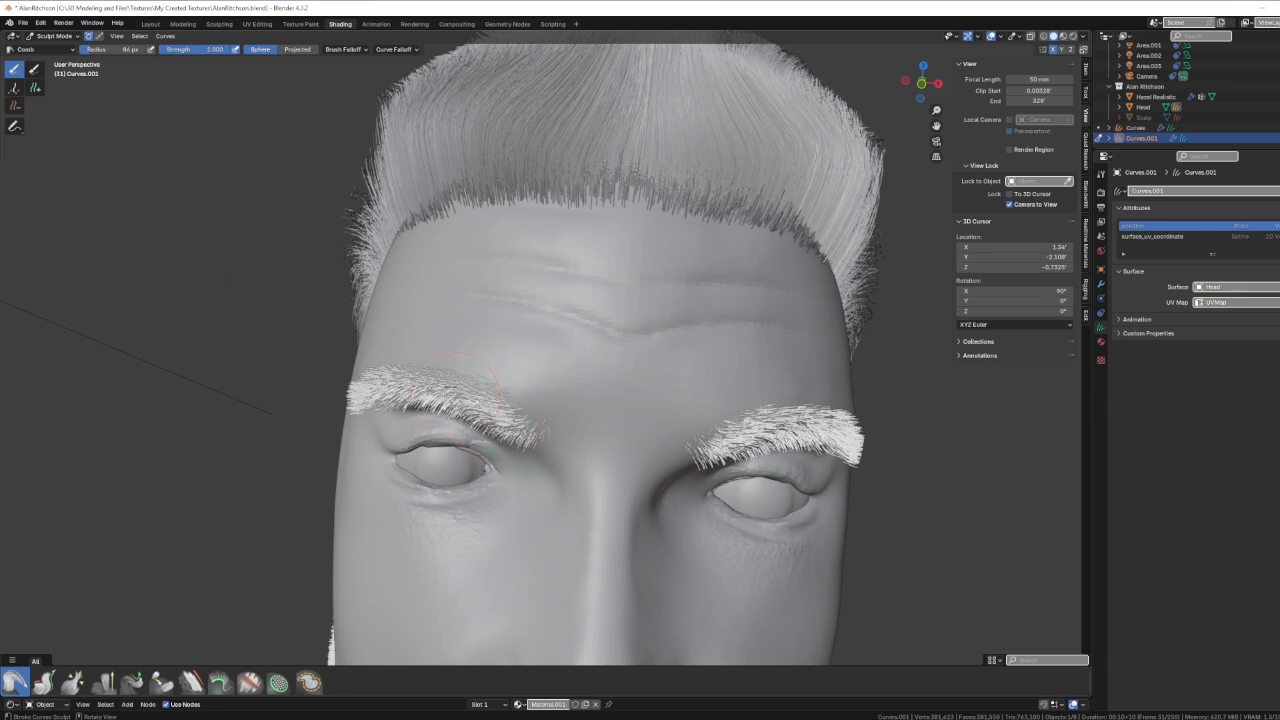
- Comb the eyebrow hairs outward along the brow from the inner end to the tail, smoothing the upper edge
{"action": "mouse_move", "coordinate": [527, 438]}
{"action": "left_mouse_down"}
{"action": "mouse_move", "coordinate": [434, 388]}
{"action": "mouse_move", "coordinate": [403, 392]}
{"action": "mouse_move", "coordinate": [395, 377]}
{"action": "mouse_move", "coordinate": [400, 394]}
{"action": "mouse_move", "coordinate": [367, 396]}
{"action": "left_mouse_up"}
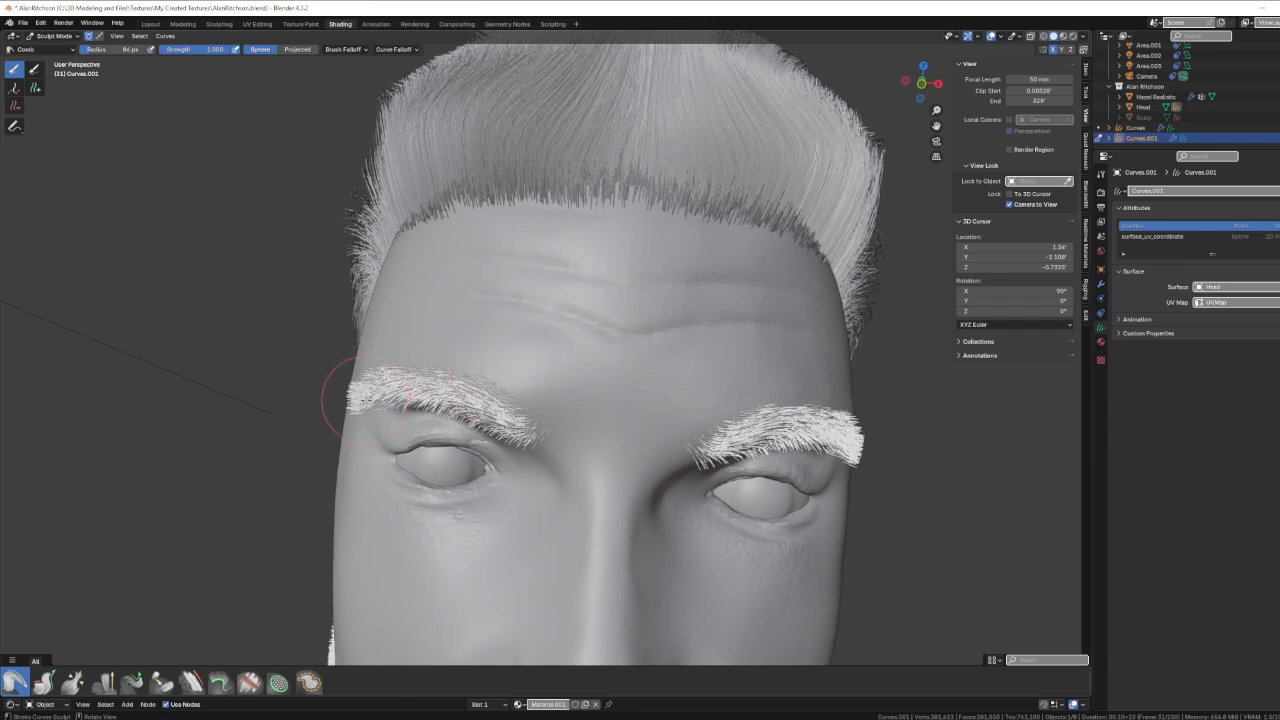
{"action": "middle_click_drag", "start_coordinate": [330, 372], "coordinate": [558, 515]}
{"action": "scroll", "coordinate": [634, 420], "scroll_direction": "up", "scroll_amount": 5}
{"action": "middle_click_drag", "start_coordinate": [604, 370], "coordinate": [628, 401]}
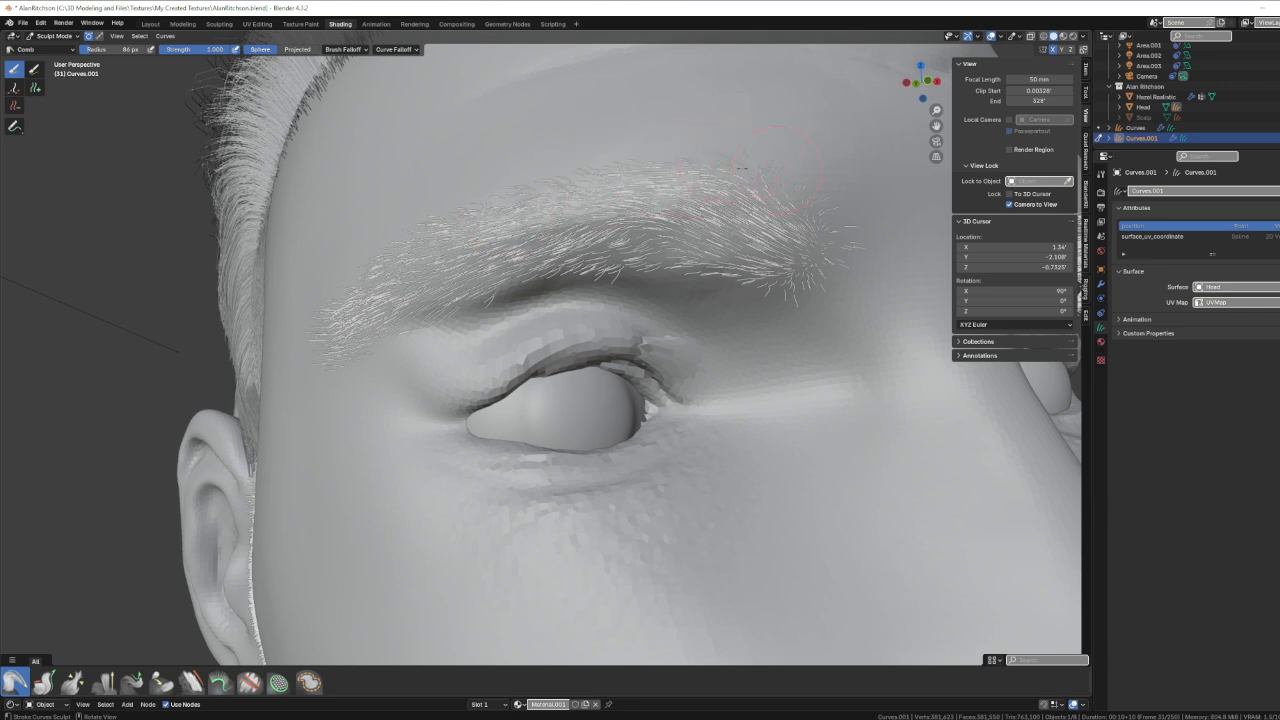
{"action": "mouse_move", "coordinate": [832, 242]}
{"action": "left_mouse_down"}
{"action": "mouse_move", "coordinate": [772, 216]}
{"action": "mouse_move", "coordinate": [776, 228]}
{"action": "left_mouse_up"}
{"action": "left_click_drag", "start_coordinate": [838, 281], "coordinate": [583, 272]}
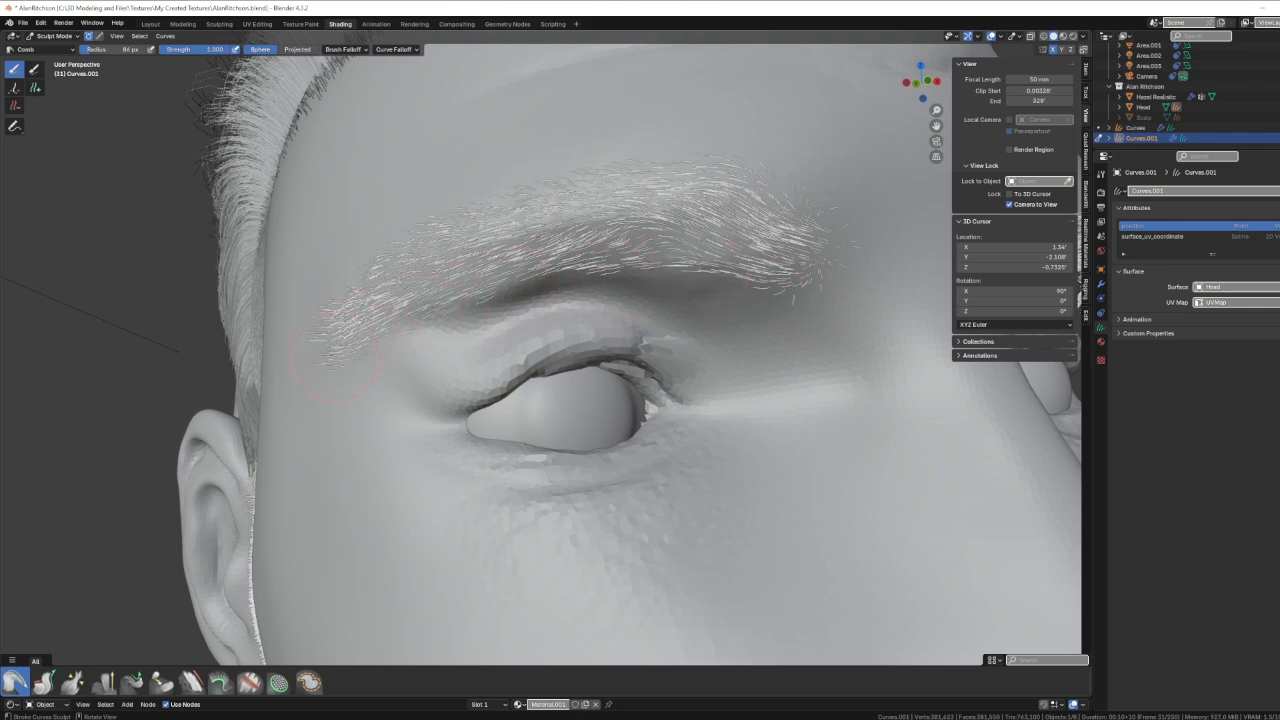
{"action": "left_click_drag", "start_coordinate": [385, 272], "coordinate": [308, 366]}
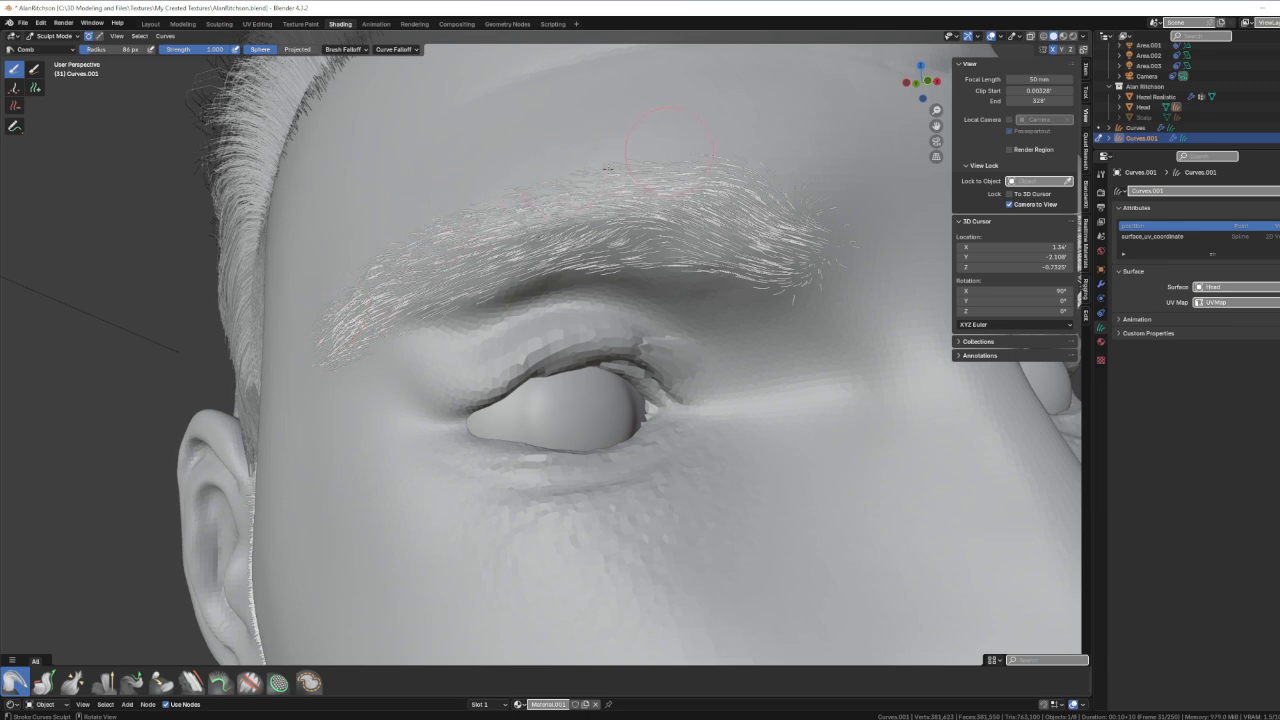
{"action": "left_click_drag", "start_coordinate": [748, 168], "coordinate": [764, 178]}
- Show the head in rendered viewport shading, return to Object Mode and deselect the facial hair curves
{"action": "scroll", "coordinate": [732, 174], "scroll_direction": "down", "scroll_amount": 4}
{"action": "middle_click_drag", "start_coordinate": [732, 176], "coordinate": [665, 195]}
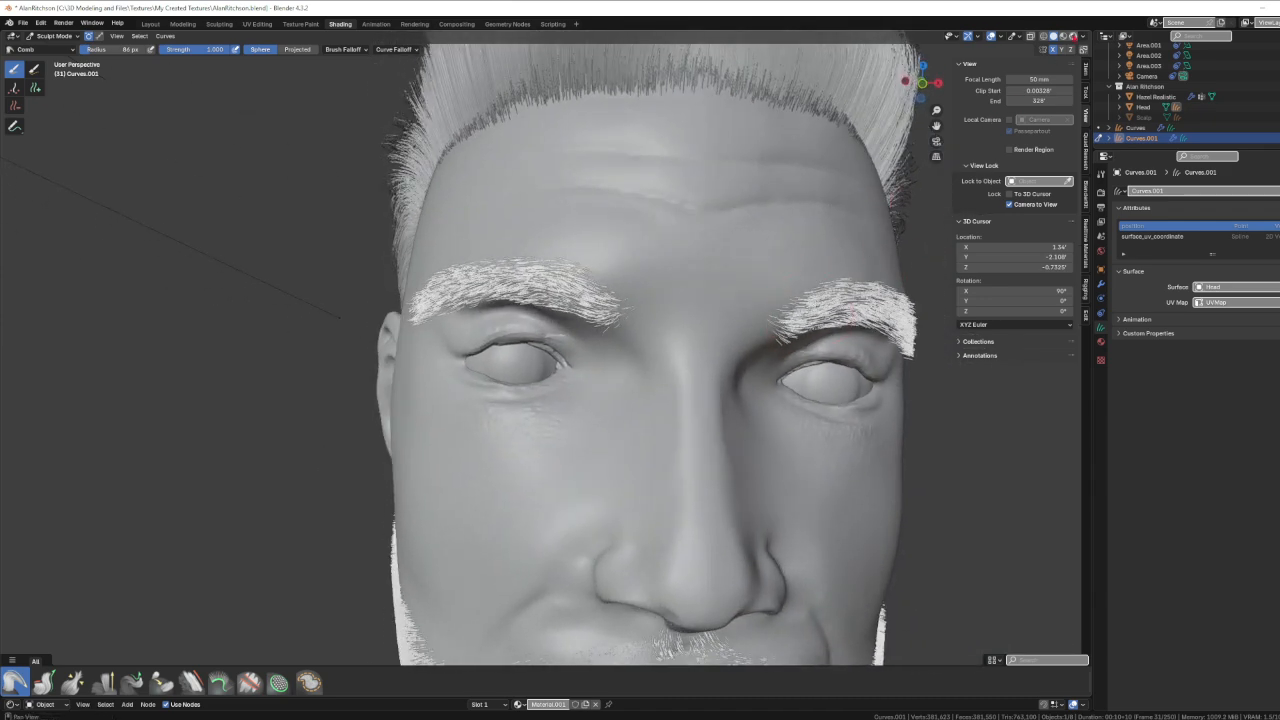
{"action": "left_click", "coordinate": [1073, 35]}
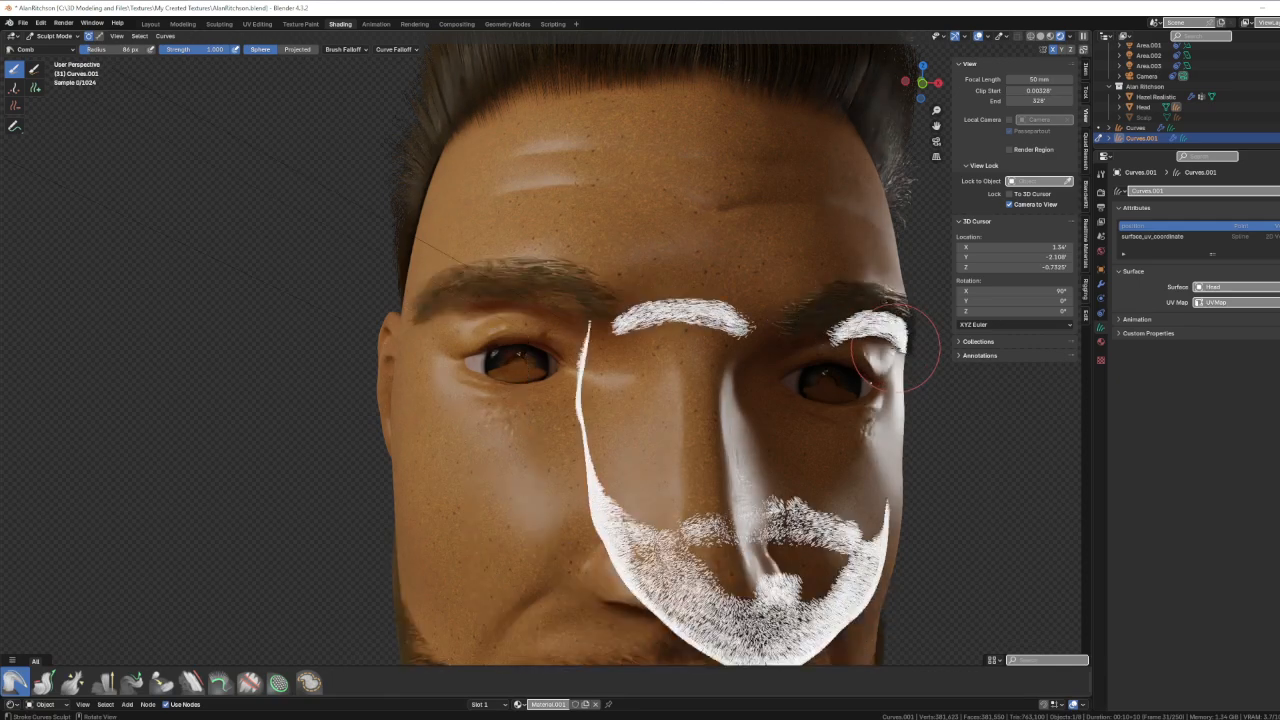
{"action": "middle_click_drag", "start_coordinate": [991, 433], "coordinate": [926, 409]}
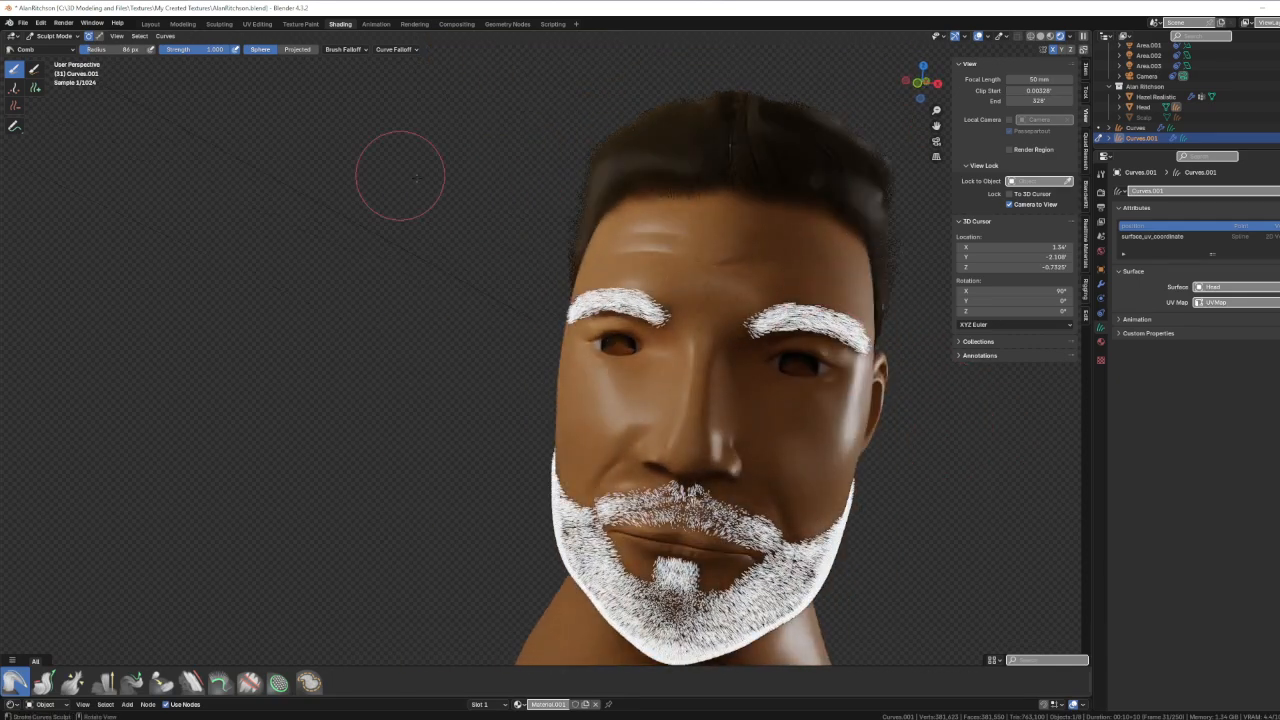
{"action": "left_click", "coordinate": [53, 36]}
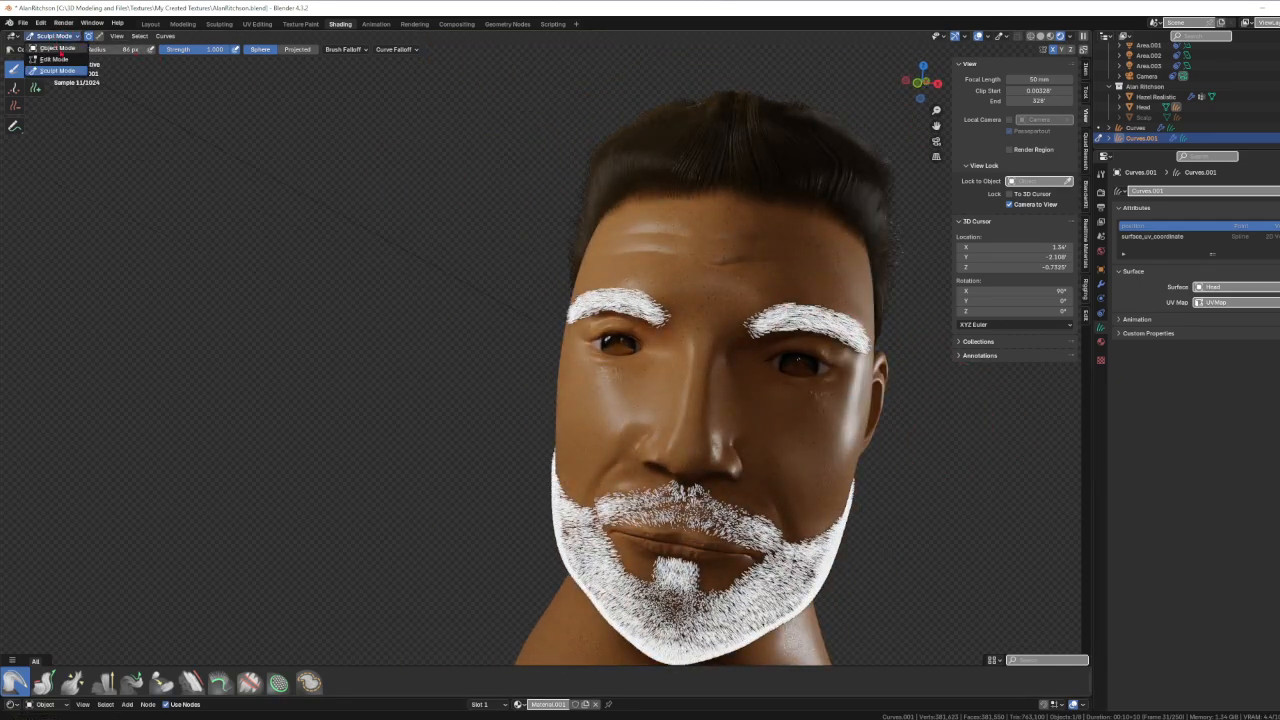
{"action": "left_click", "coordinate": [57, 48]}
{"action": "left_click", "coordinate": [300, 291]}
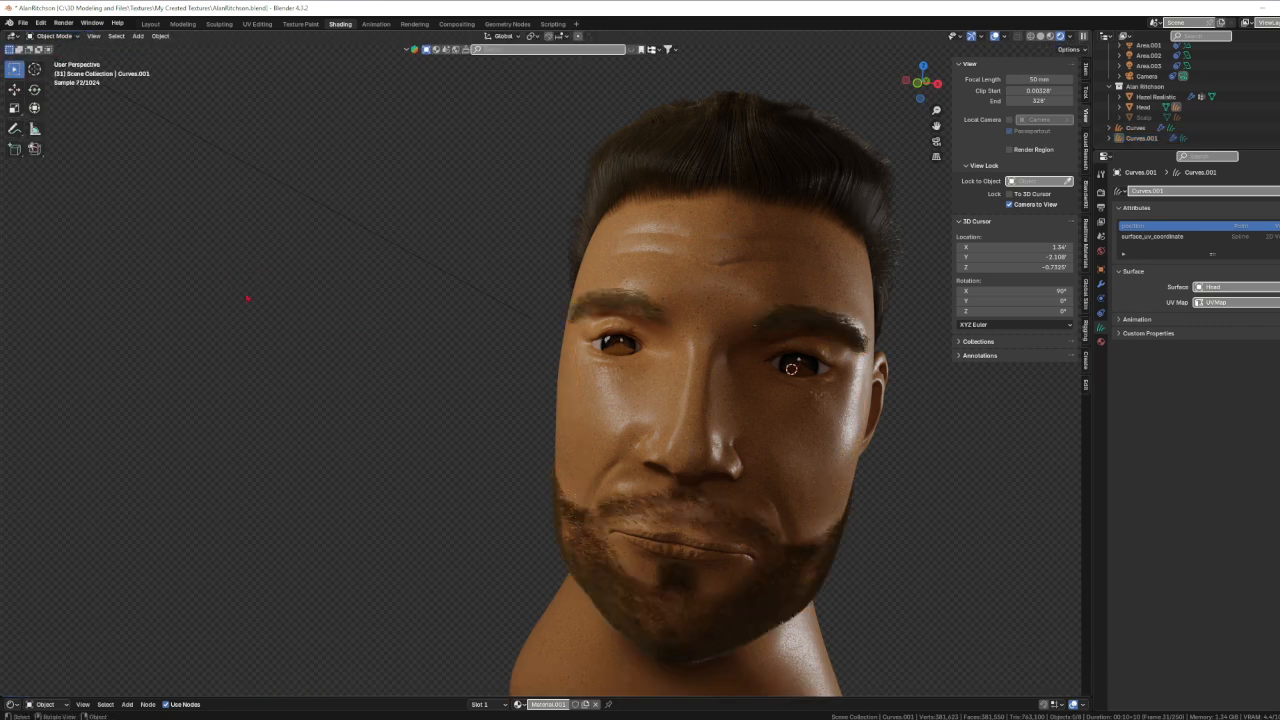
{"action": "middle_click_drag", "start_coordinate": [247, 298], "coordinate": [292, 310]}
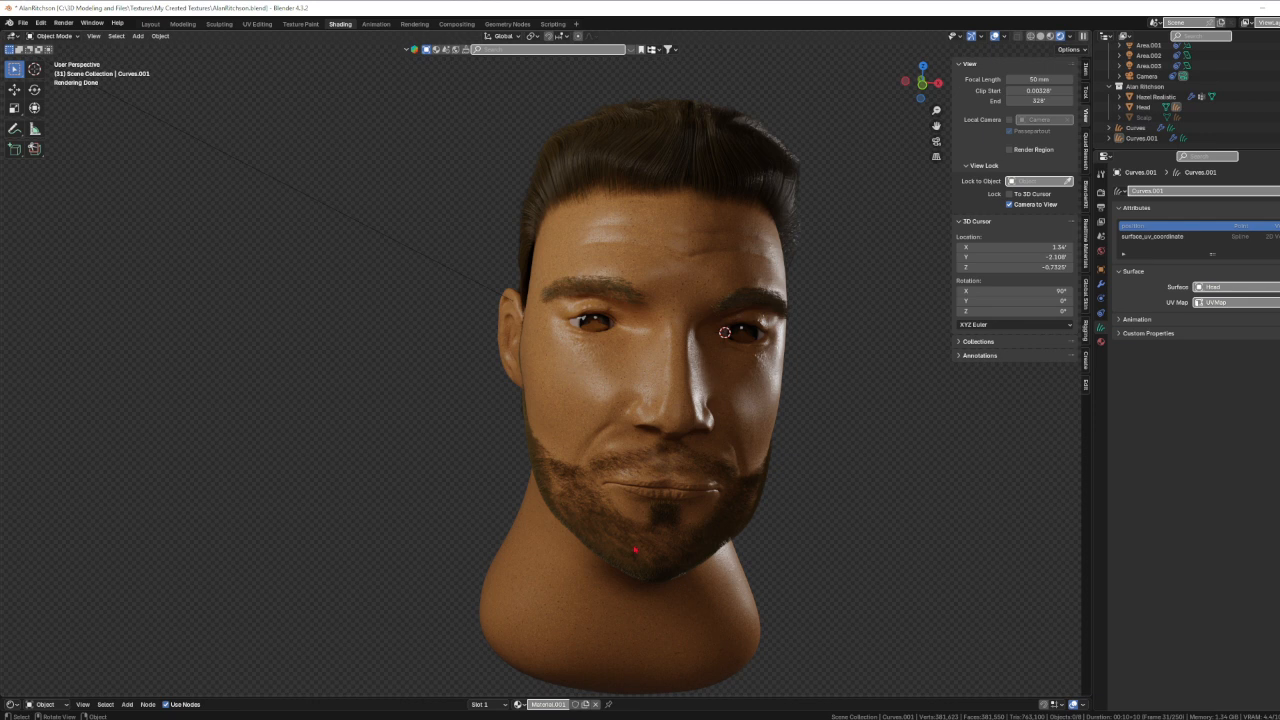
- Select the beard and eyebrow curves and show their Material.001 nodes in a Shader Editor split off below the 3D viewport
{"action": "left_click", "coordinate": [650, 554]}
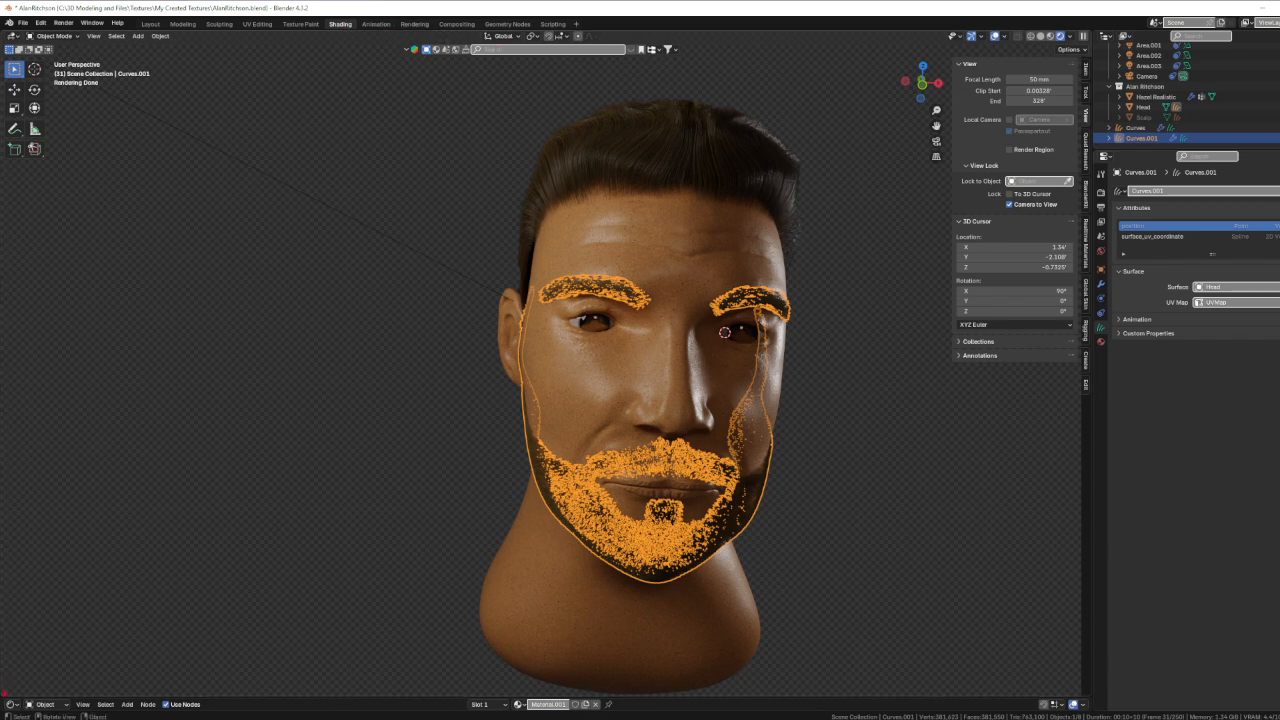
{"action": "left_click_drag", "start_coordinate": [5, 690], "coordinate": [62, 477]}
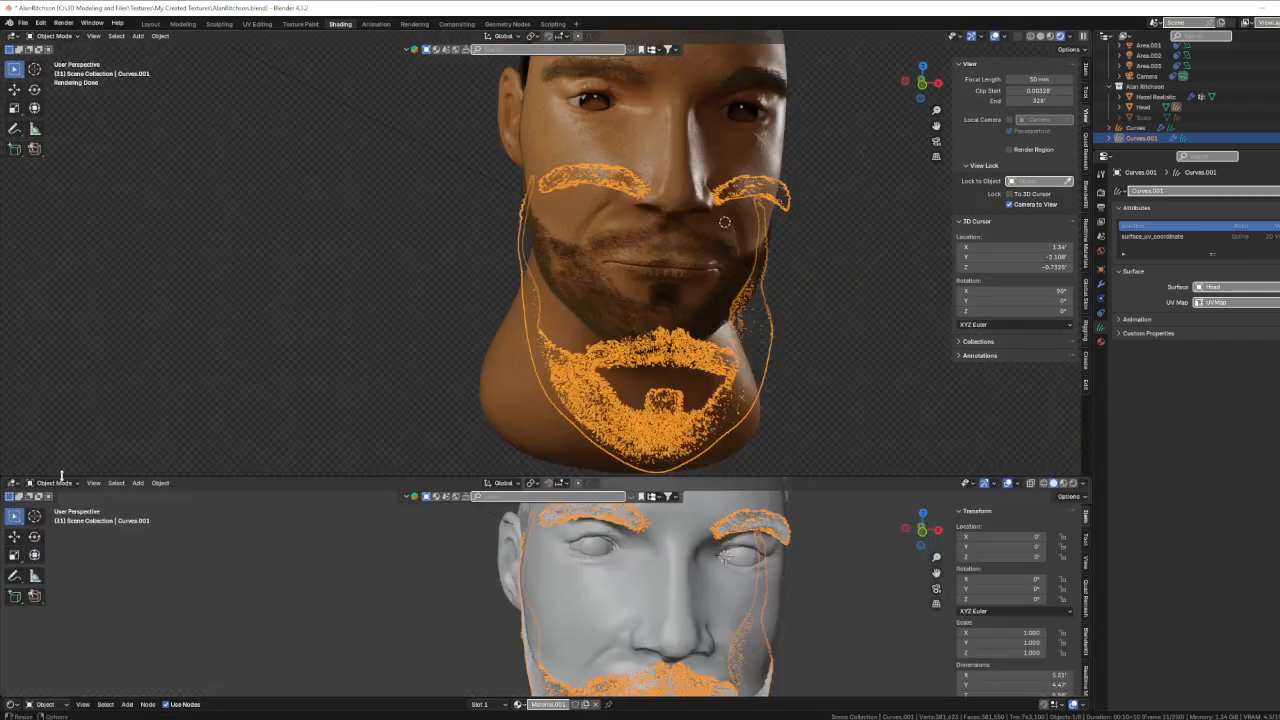
{"action": "left_click", "coordinate": [12, 483]}
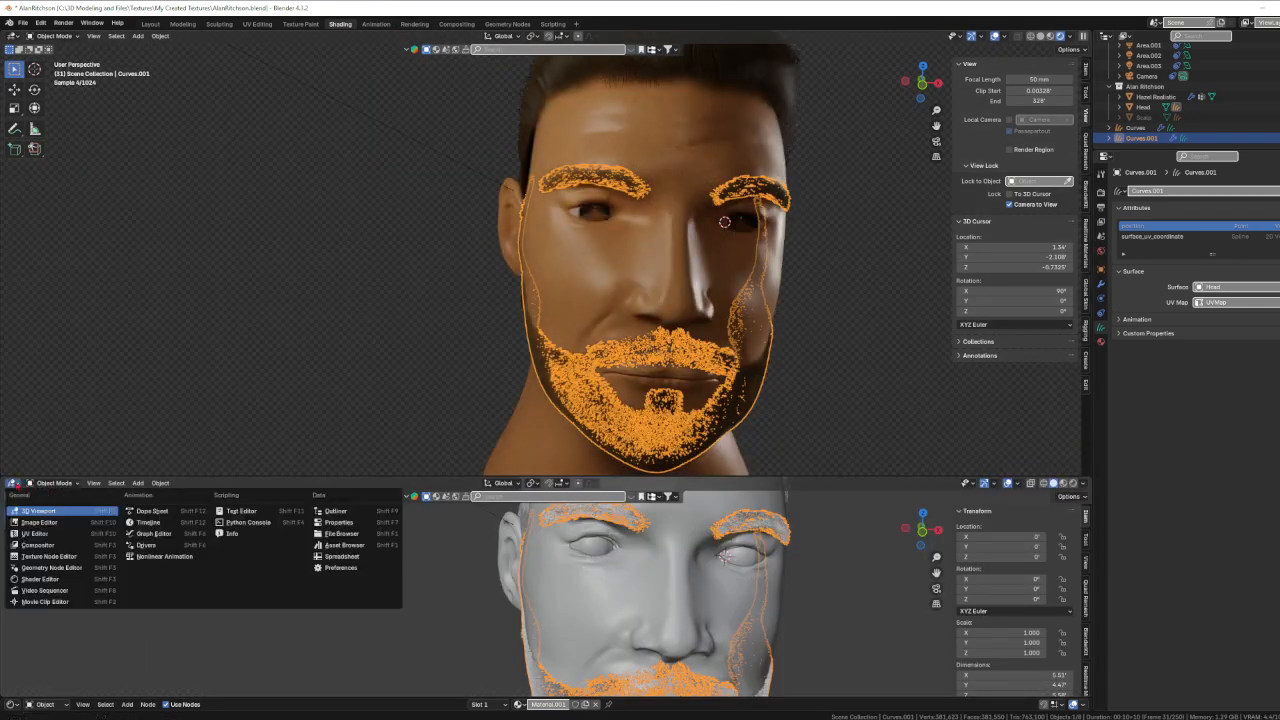
{"action": "left_click", "coordinate": [40, 579]}
{"action": "key", "text": "Home"}
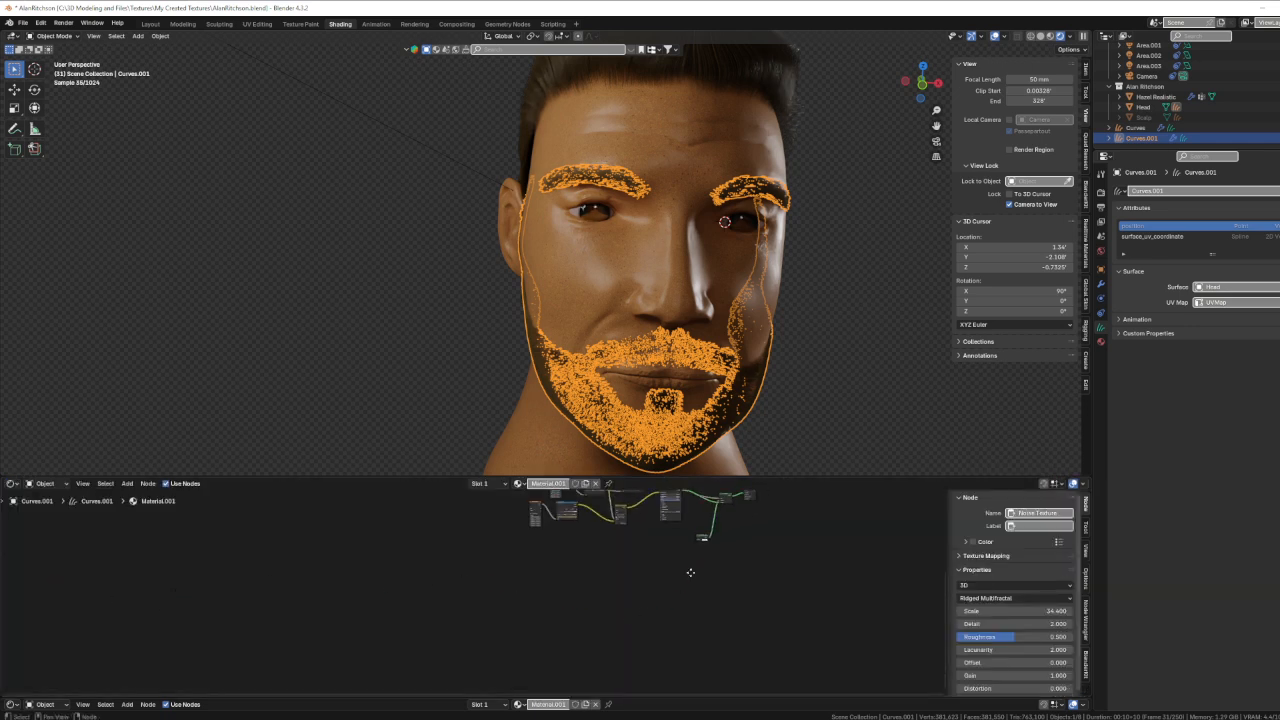
{"action": "scroll", "coordinate": [650, 630], "scroll_direction": "up", "scroll_amount": 2}
{"action": "middle_click_drag", "start_coordinate": [673, 654], "coordinate": [684, 625]}
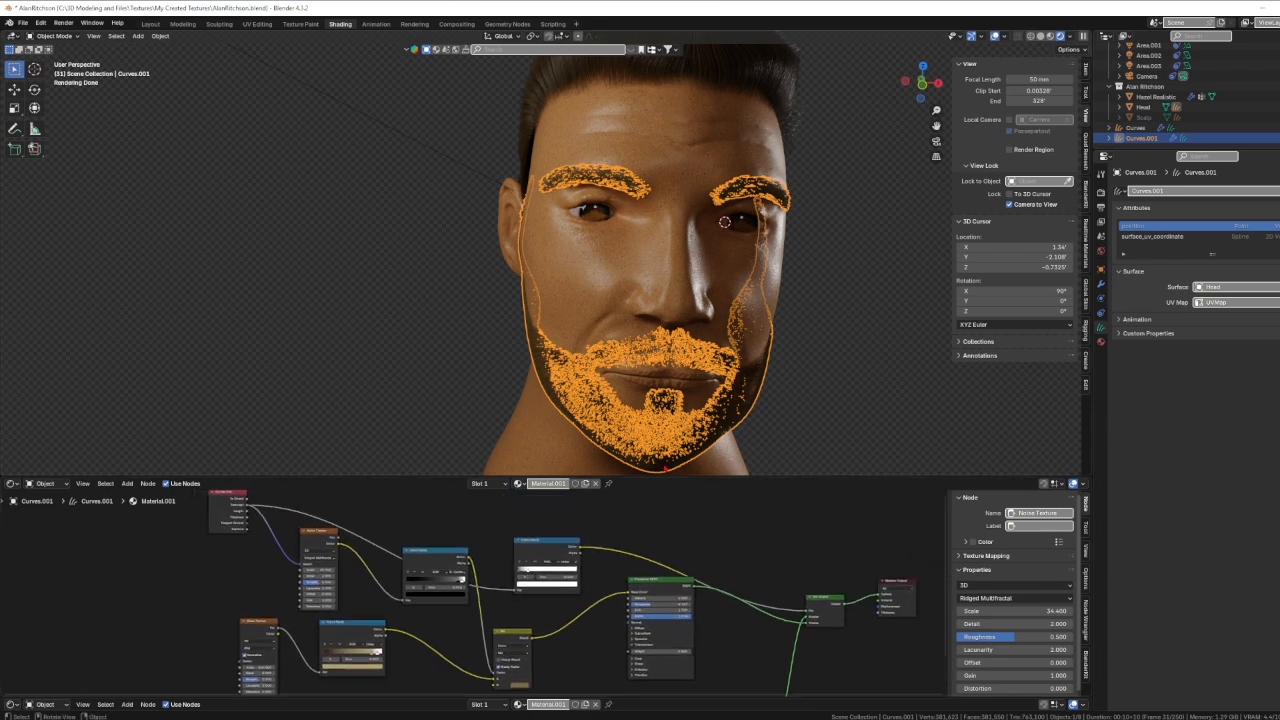
- Deselect the curves and inspect the rendered mustache, beard and forehead hairline up close, including the individual strands
{"action": "left_click", "coordinate": [816, 399]}
{"action": "scroll", "coordinate": [636, 356], "scroll_direction": "up", "scroll_amount": 6}
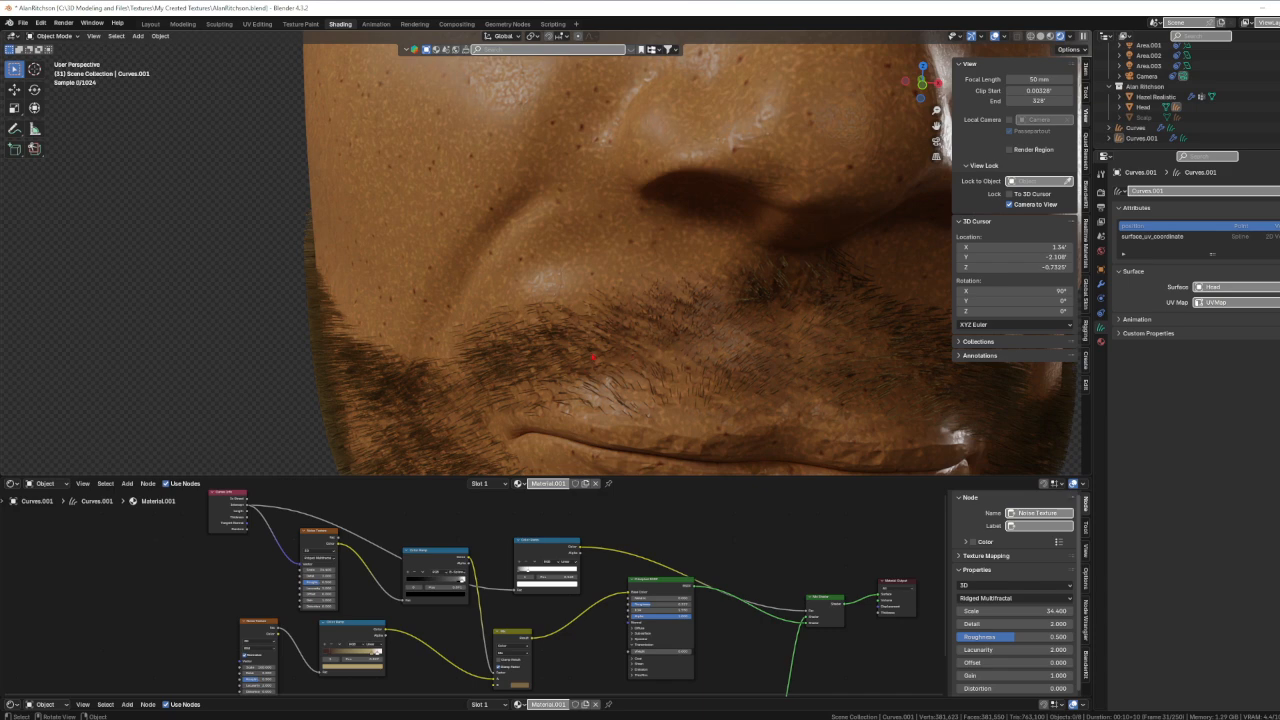
{"action": "scroll", "coordinate": [630, 356], "scroll_direction": "up", "scroll_amount": 2}
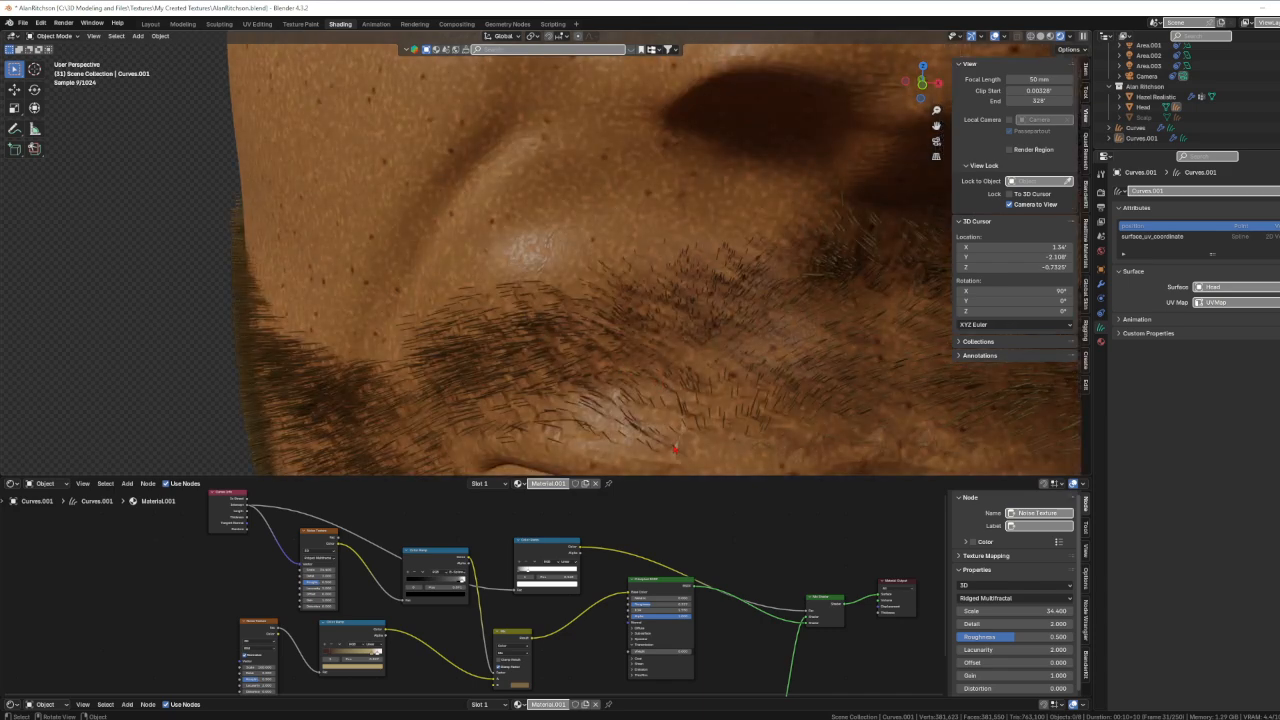
{"action": "scroll", "coordinate": [628, 388], "scroll_direction": "down", "scroll_amount": 8}
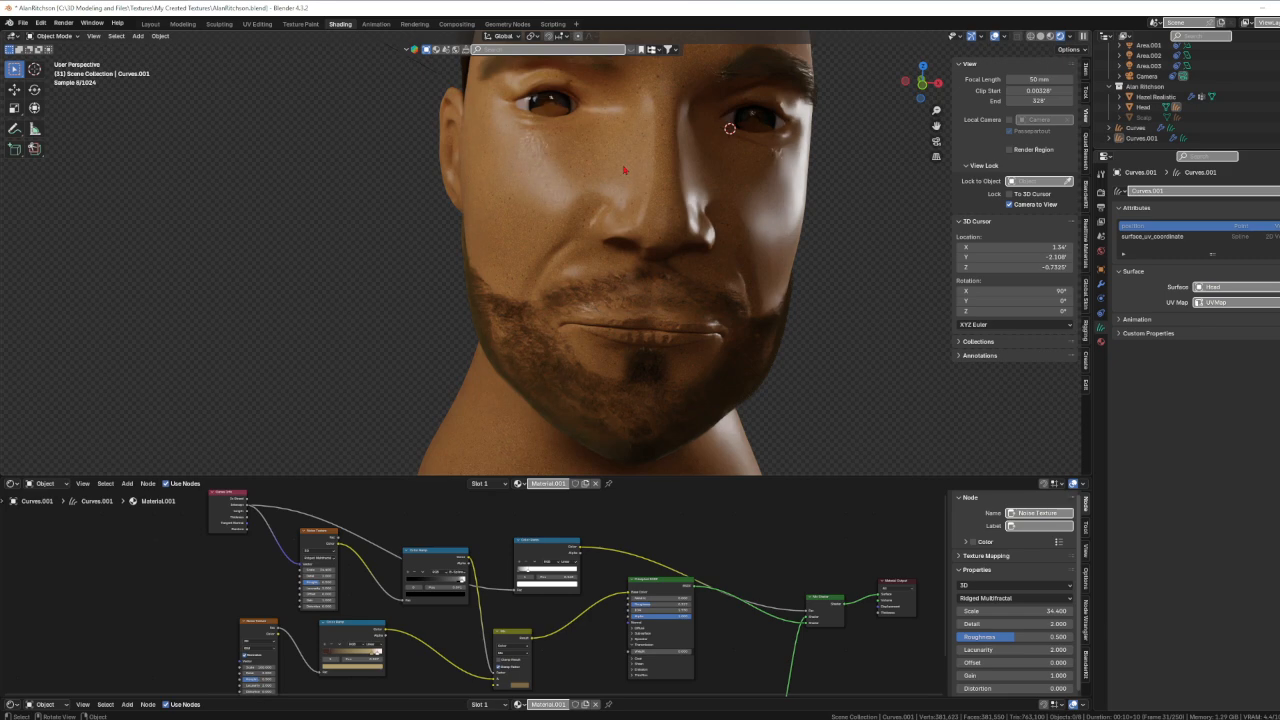
{"action": "middle_click_drag", "start_coordinate": [626, 168], "coordinate": [598, 188]}
{"action": "scroll", "coordinate": [598, 188], "scroll_direction": "up", "scroll_amount": 5}
{"action": "scroll", "coordinate": [598, 188], "scroll_direction": "up", "scroll_amount": 6}
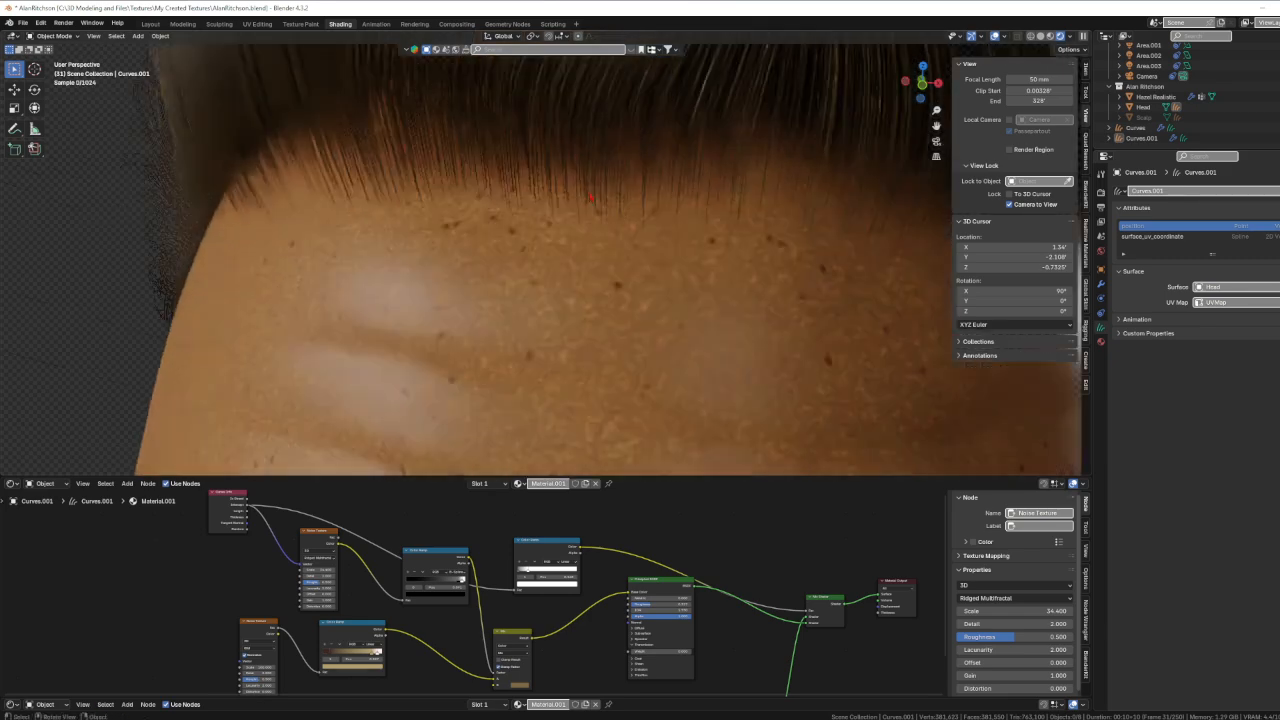
{"action": "scroll", "coordinate": [581, 250], "scroll_direction": "up", "scroll_amount": 1}
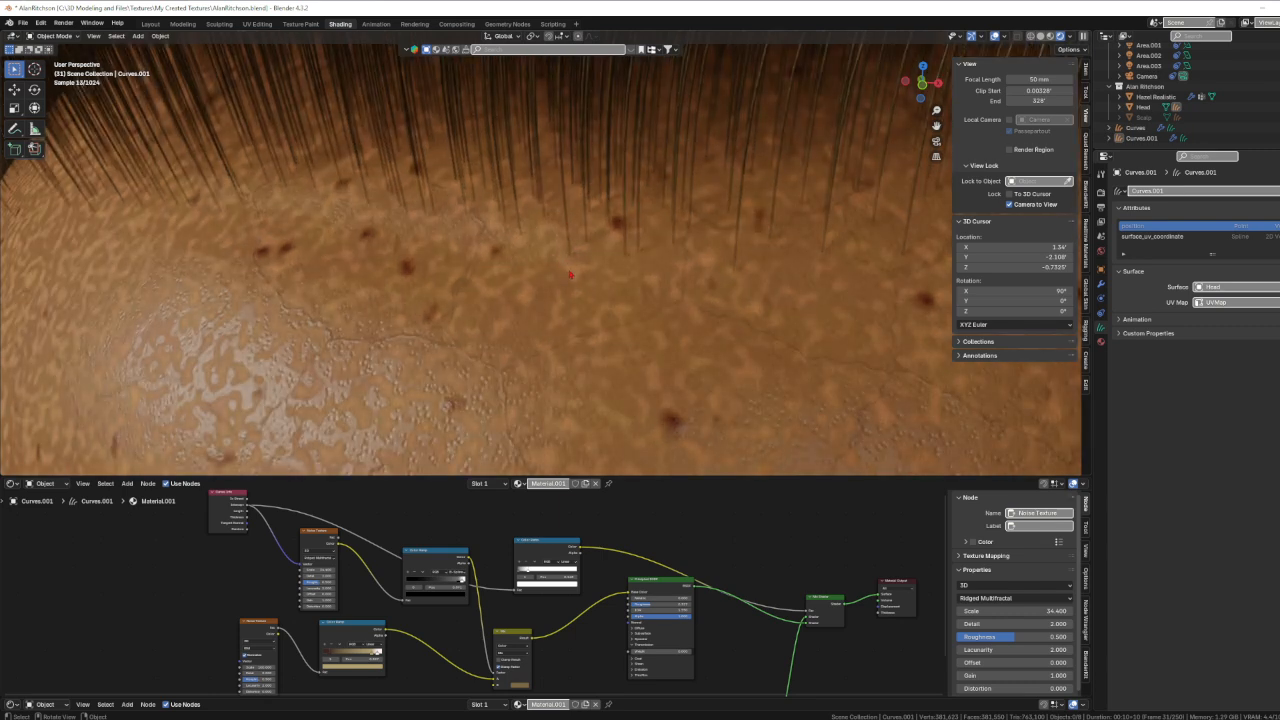
{"action": "scroll", "coordinate": [575, 275], "scroll_direction": "down", "scroll_amount": 4}
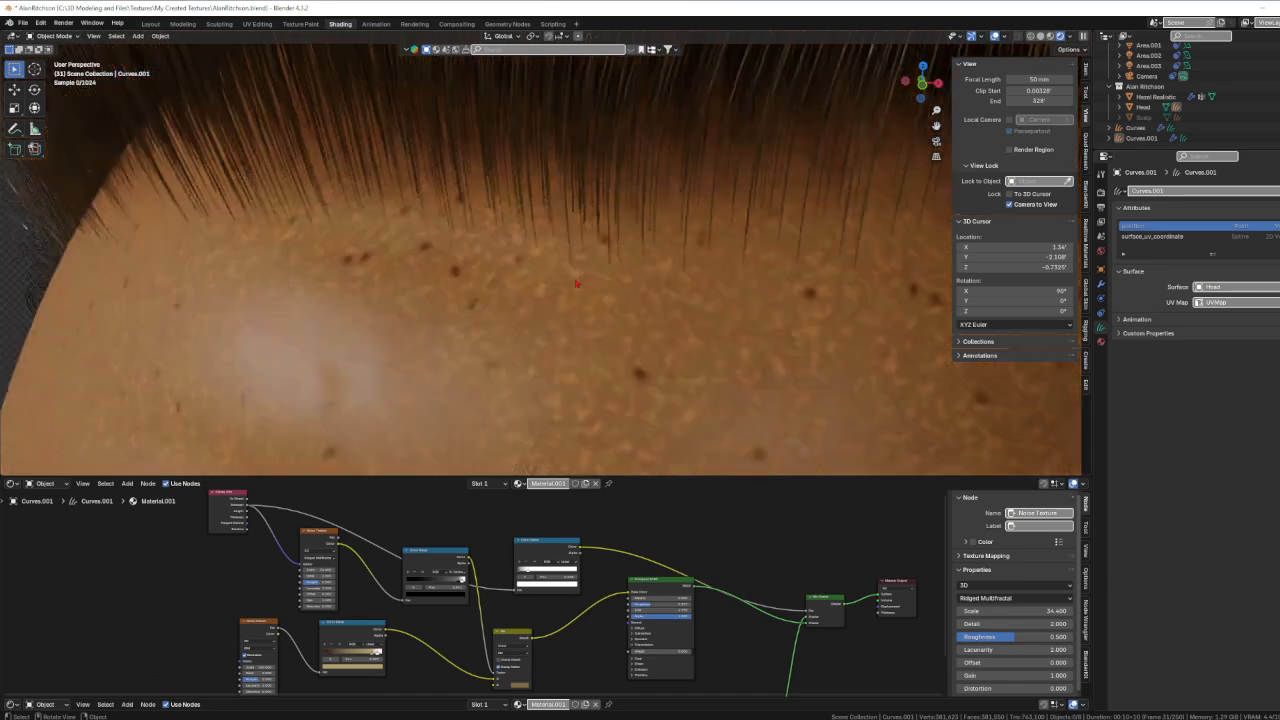
{"action": "scroll", "coordinate": [577, 288], "scroll_direction": "down", "scroll_amount": 3}
{"action": "middle_click_drag", "start_coordinate": [638, 470], "coordinate": [617, 228], "text": "shift"}
{"action": "scroll", "coordinate": [612, 262], "scroll_direction": "down", "scroll_amount": 2}
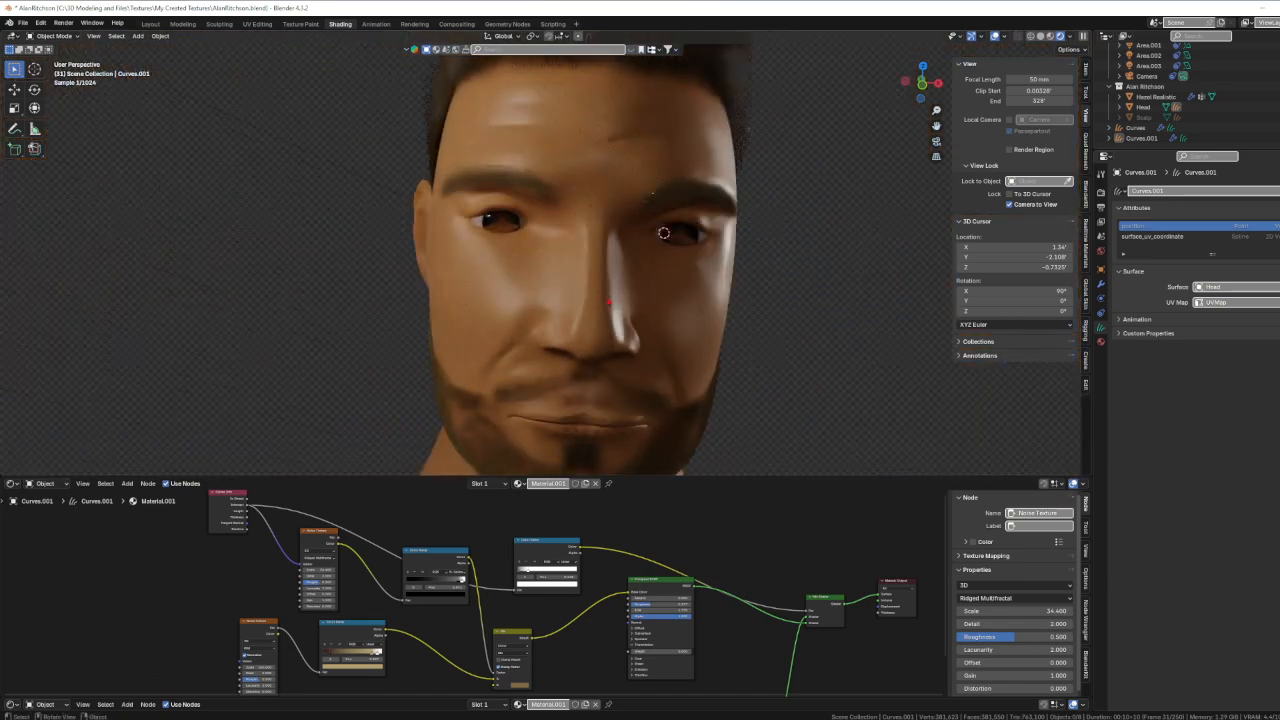
{"action": "middle_click_drag", "start_coordinate": [643, 345], "coordinate": [643, 316], "text": "shift"}
{"action": "scroll", "coordinate": [584, 370], "scroll_direction": "down", "scroll_amount": 1}
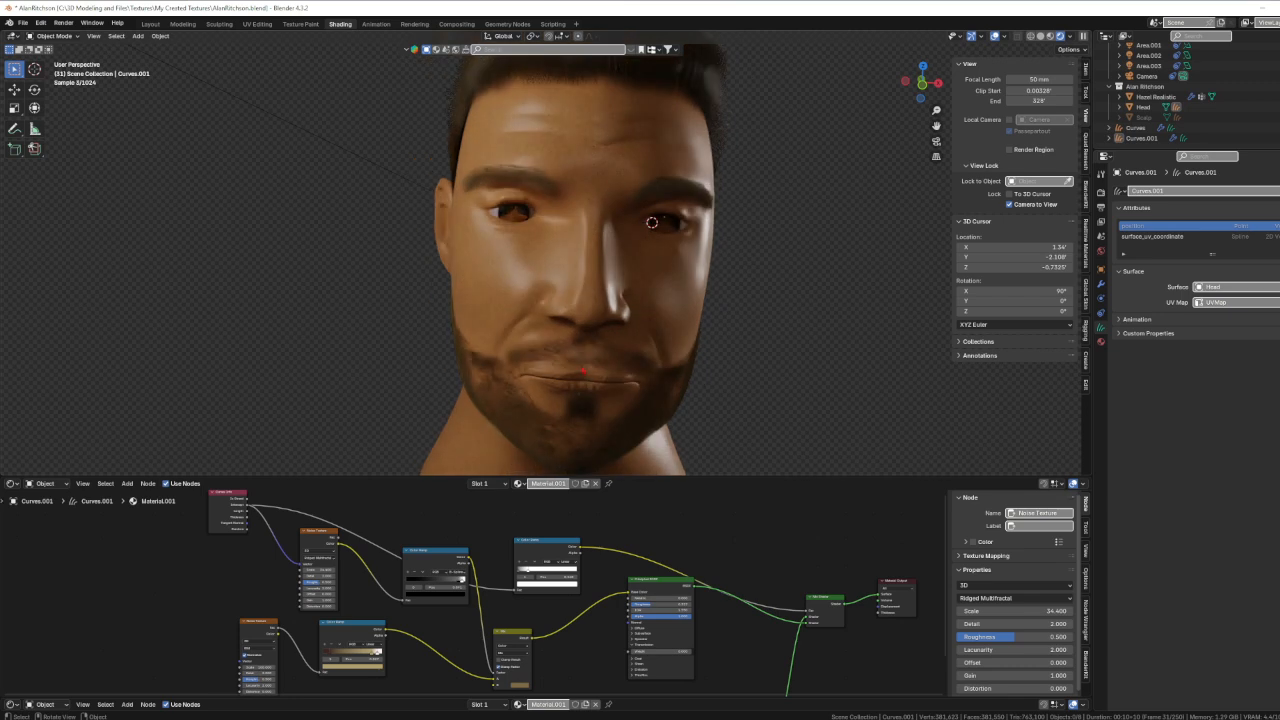
- Examine the hair material's node chain from Curves Info through the Noise Texture, Color Ramps and Principled BSDF to the Material Output
{"action": "scroll", "coordinate": [219, 500], "scroll_direction": "up", "scroll_amount": 6}
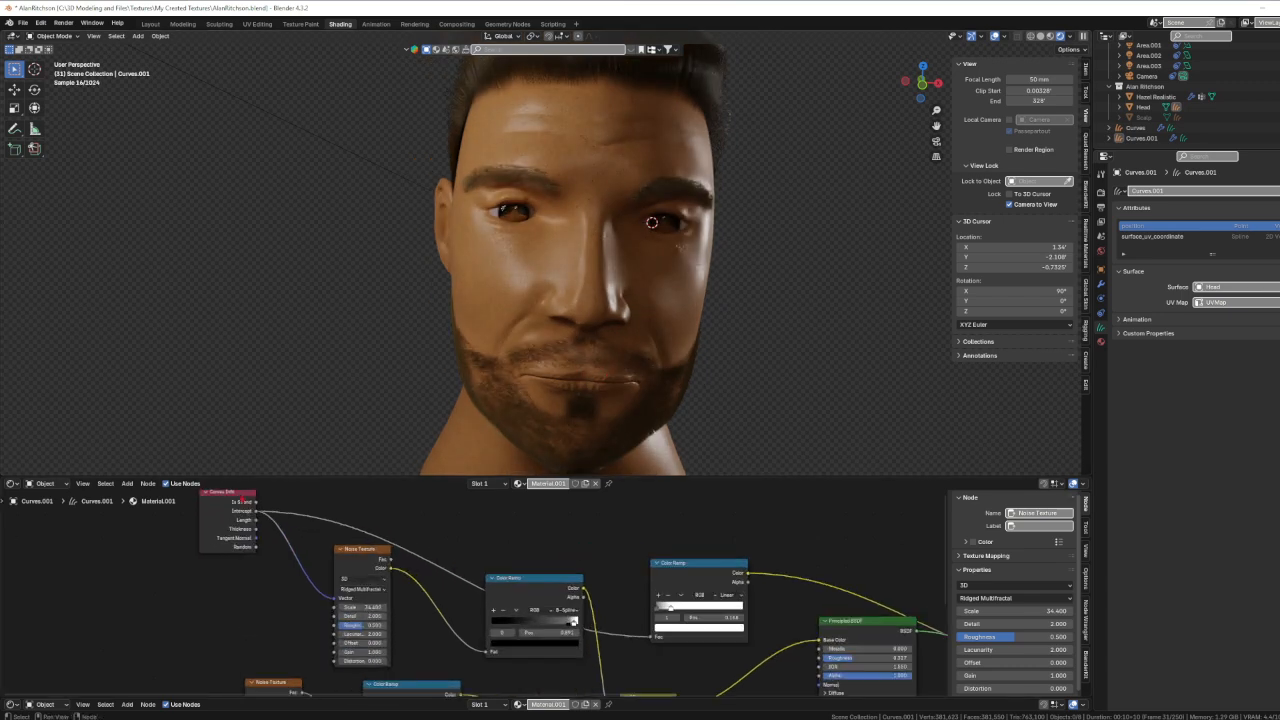
{"action": "middle_click_drag", "start_coordinate": [244, 521], "coordinate": [315, 562]}
{"action": "scroll", "coordinate": [299, 628], "scroll_direction": "up", "scroll_amount": 1}
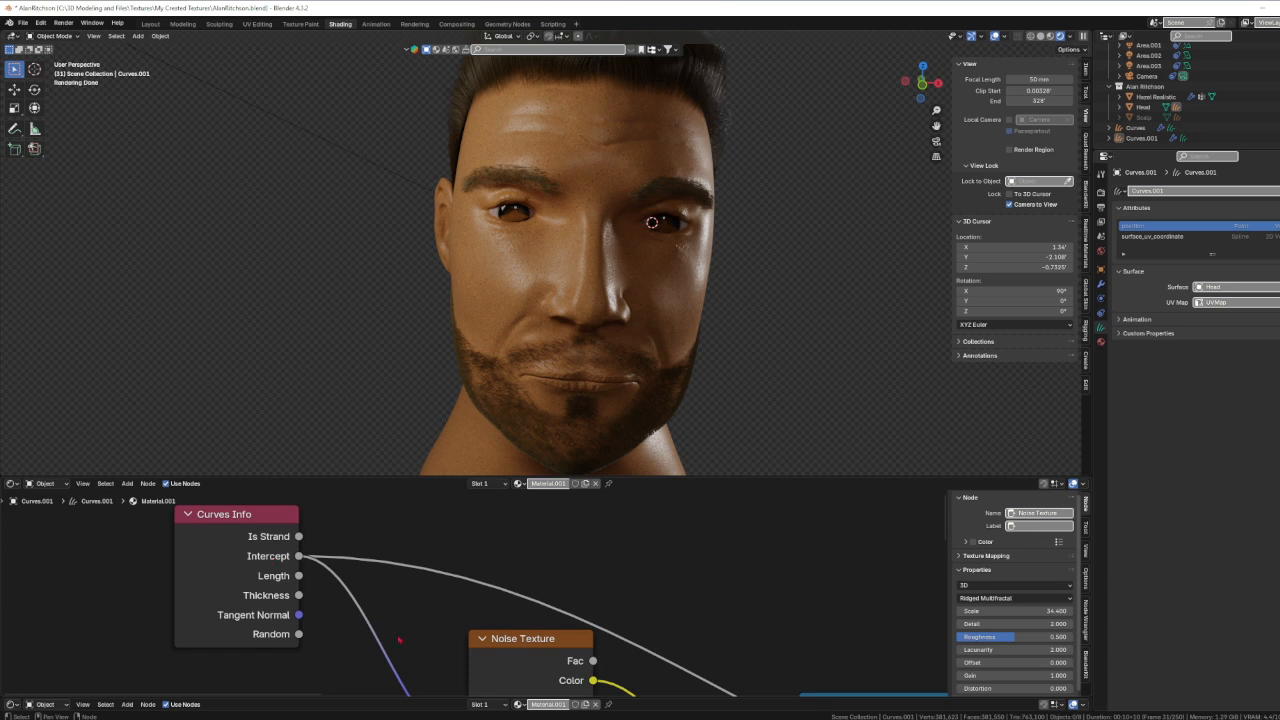
{"action": "middle_click_drag", "start_coordinate": [438, 640], "coordinate": [312, 539]}
{"action": "scroll", "coordinate": [420, 611], "scroll_direction": "down", "scroll_amount": 2}
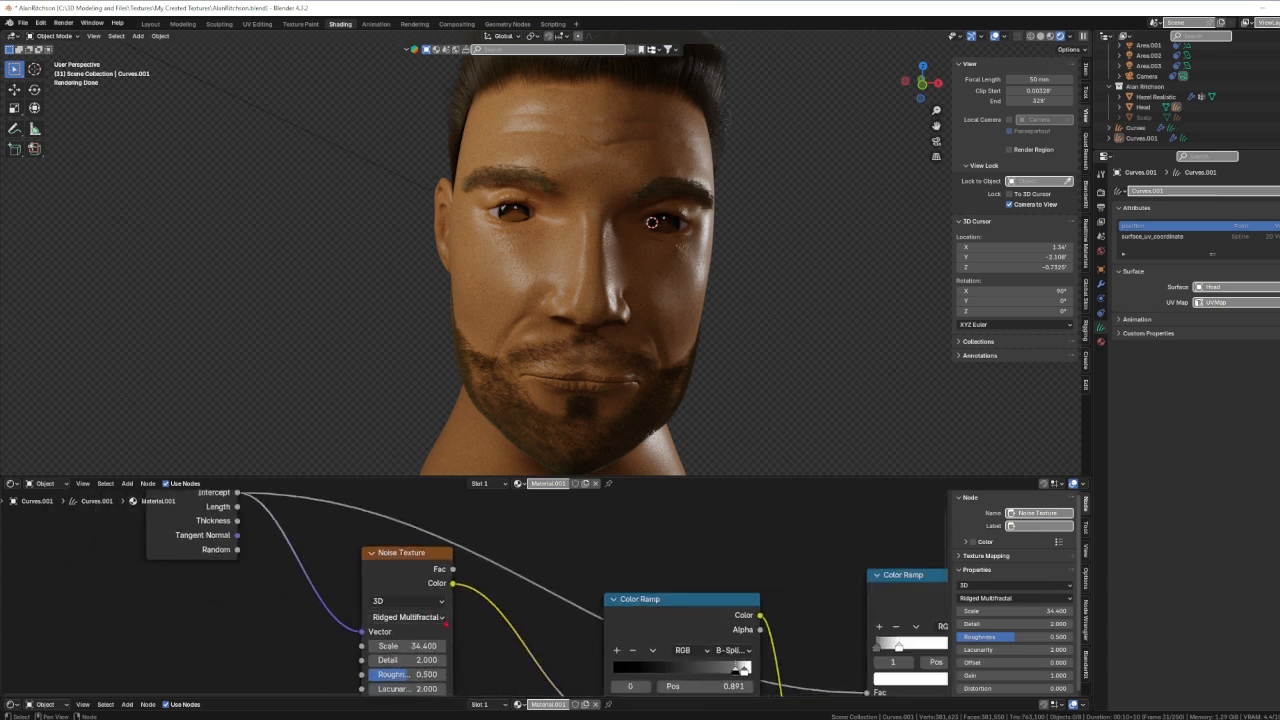
{"action": "middle_click_drag", "start_coordinate": [512, 666], "coordinate": [434, 604]}
{"action": "scroll", "coordinate": [422, 613], "scroll_direction": "down", "scroll_amount": 3}
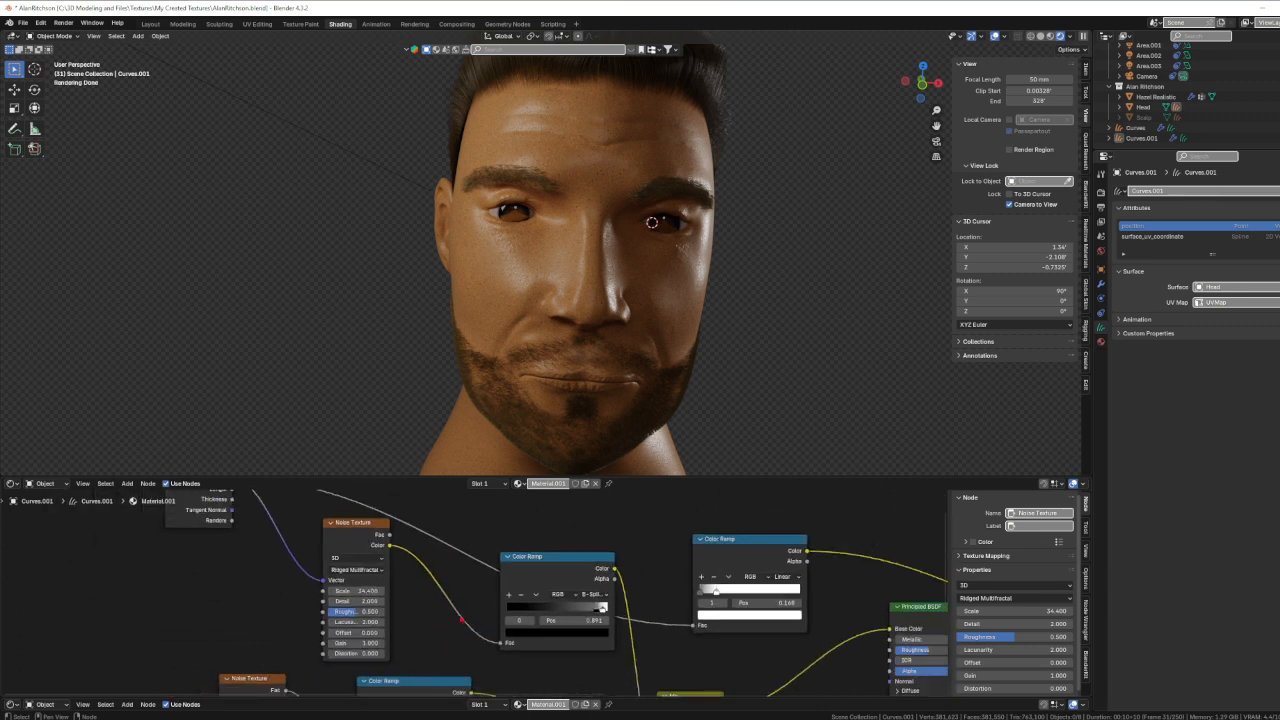
{"action": "middle_click_drag", "start_coordinate": [624, 659], "coordinate": [307, 592]}
{"action": "middle_click_drag", "start_coordinate": [543, 637], "coordinate": [588, 627]}
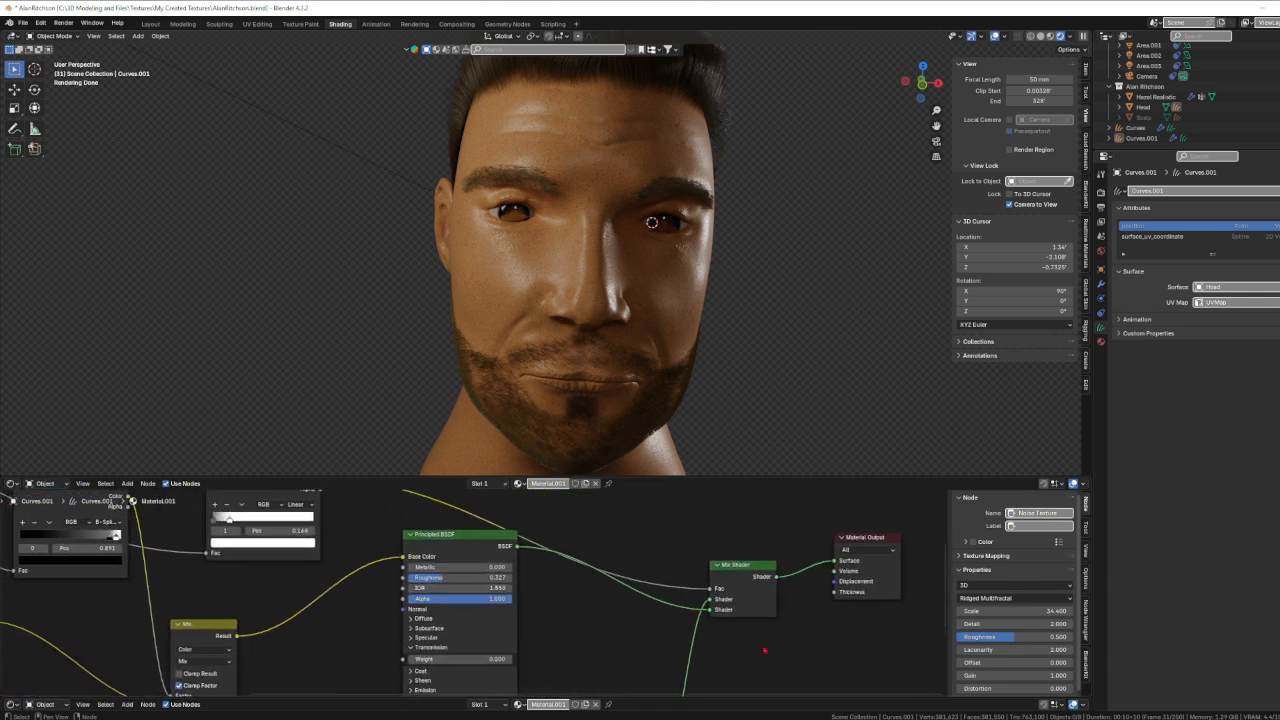
{"action": "middle_click_drag", "start_coordinate": [300, 522], "coordinate": [496, 616]}
{"action": "scroll", "coordinate": [493, 614], "scroll_direction": "down", "scroll_amount": 4}
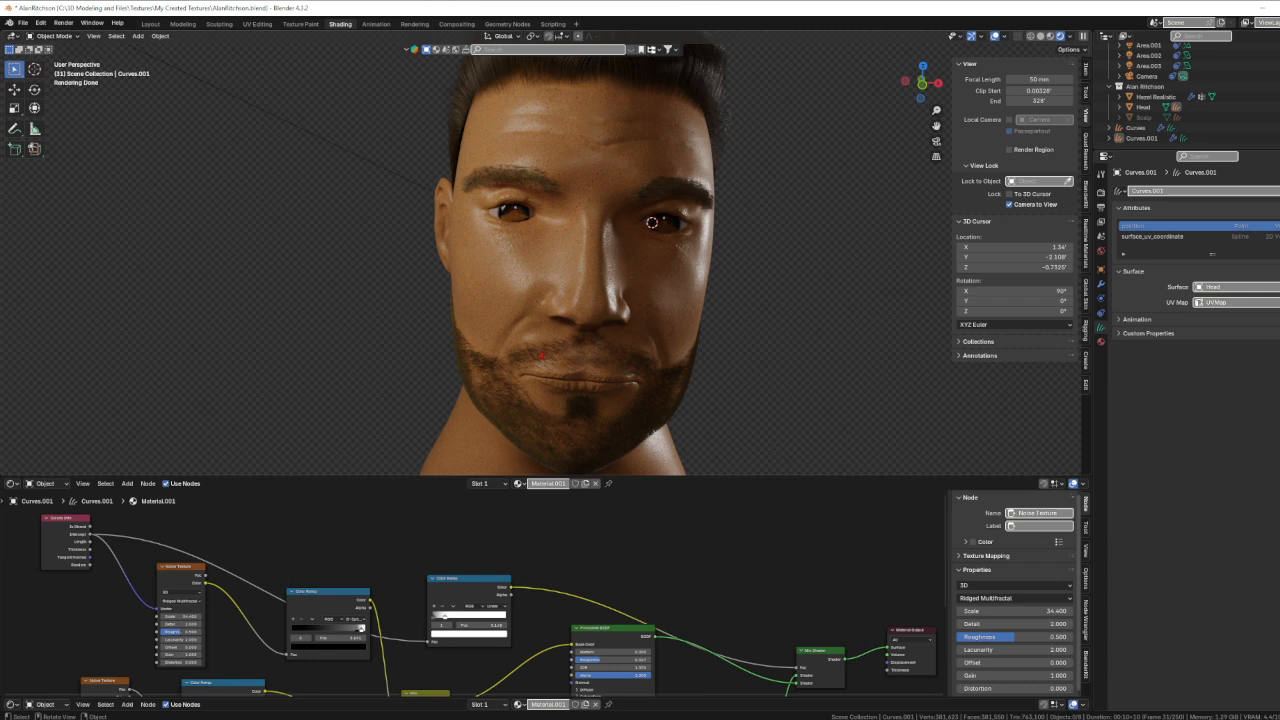
- Review the rendered head with its hair, eyebrows and beard from a three-quarter angle
{"action": "middle_click_drag", "start_coordinate": [540, 368], "coordinate": [666, 339]}
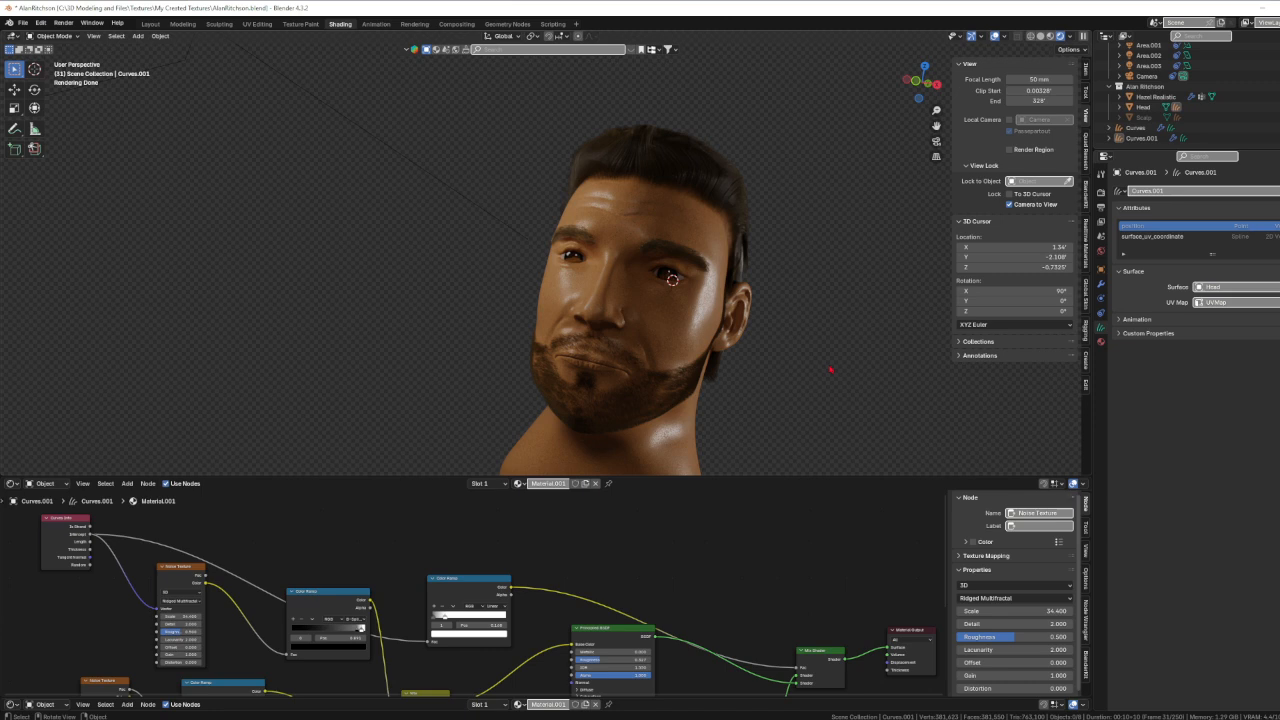
{"action": "middle_click_drag", "start_coordinate": [843, 355], "coordinate": [830, 349]}
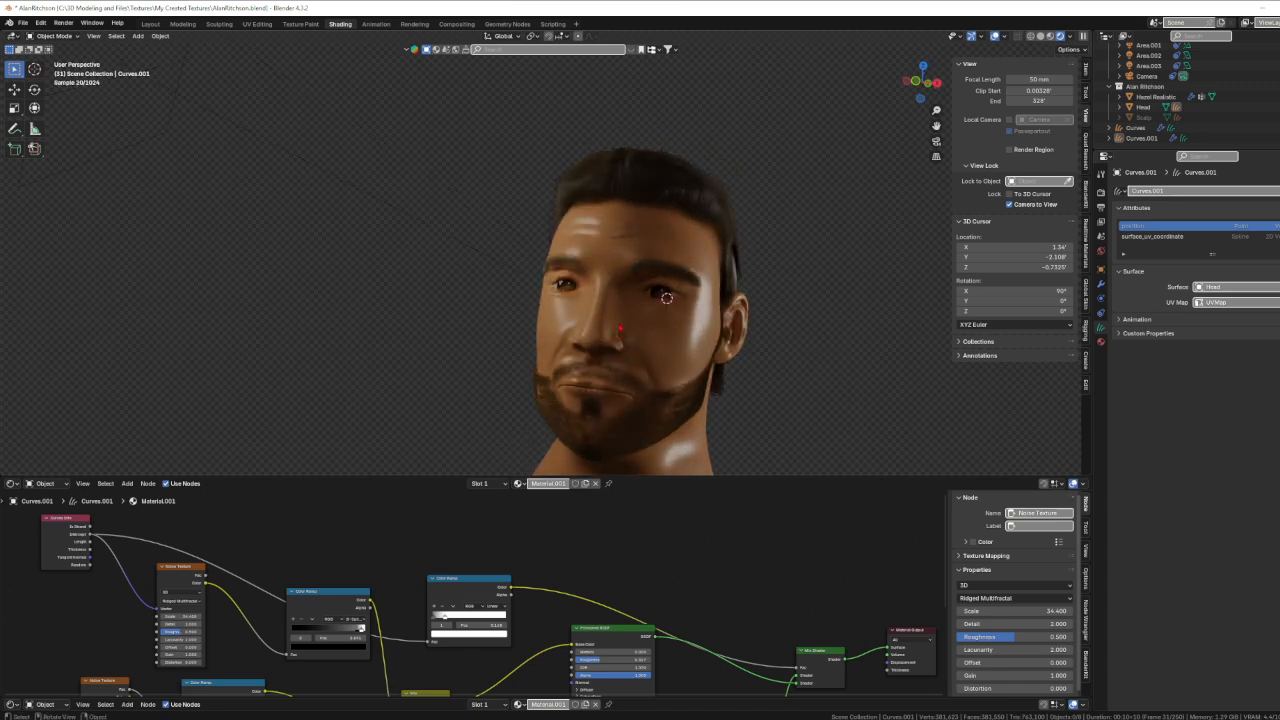
{"action": "middle_click_drag", "start_coordinate": [620, 328], "coordinate": [602, 319]}
{"action": "middle_click_drag", "start_coordinate": [745, 361], "coordinate": [739, 390], "text": "shift"}
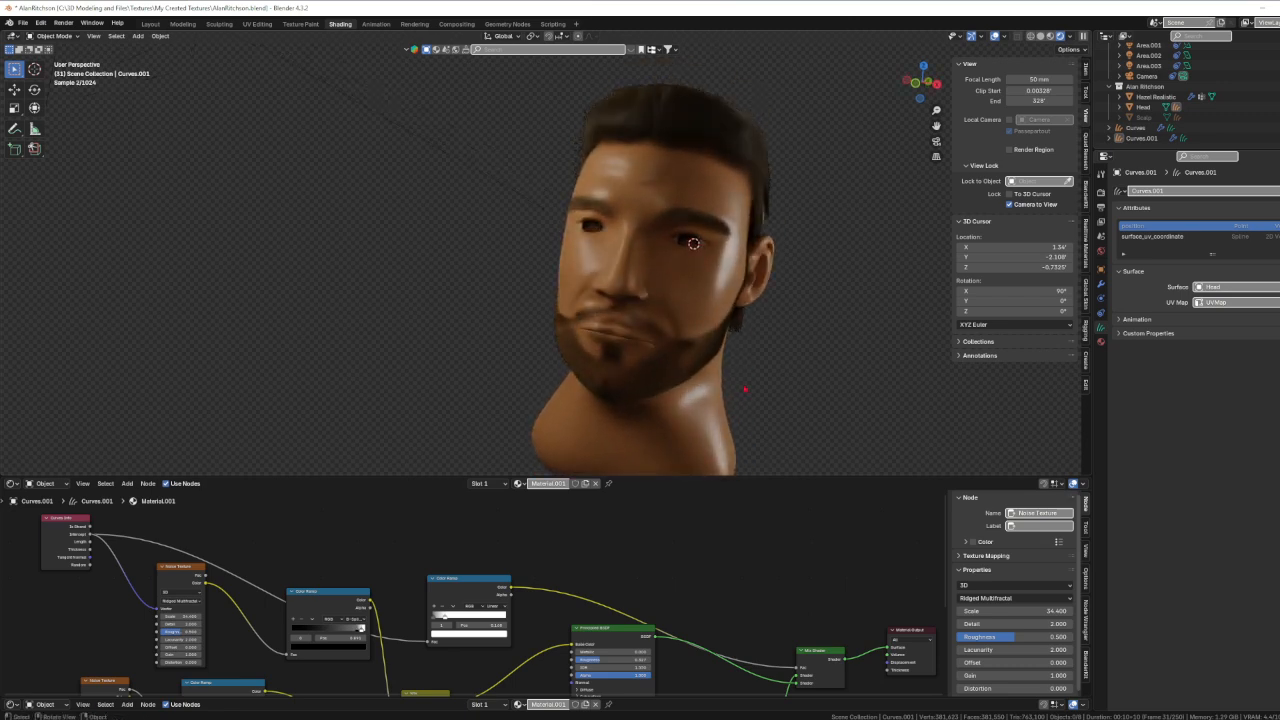